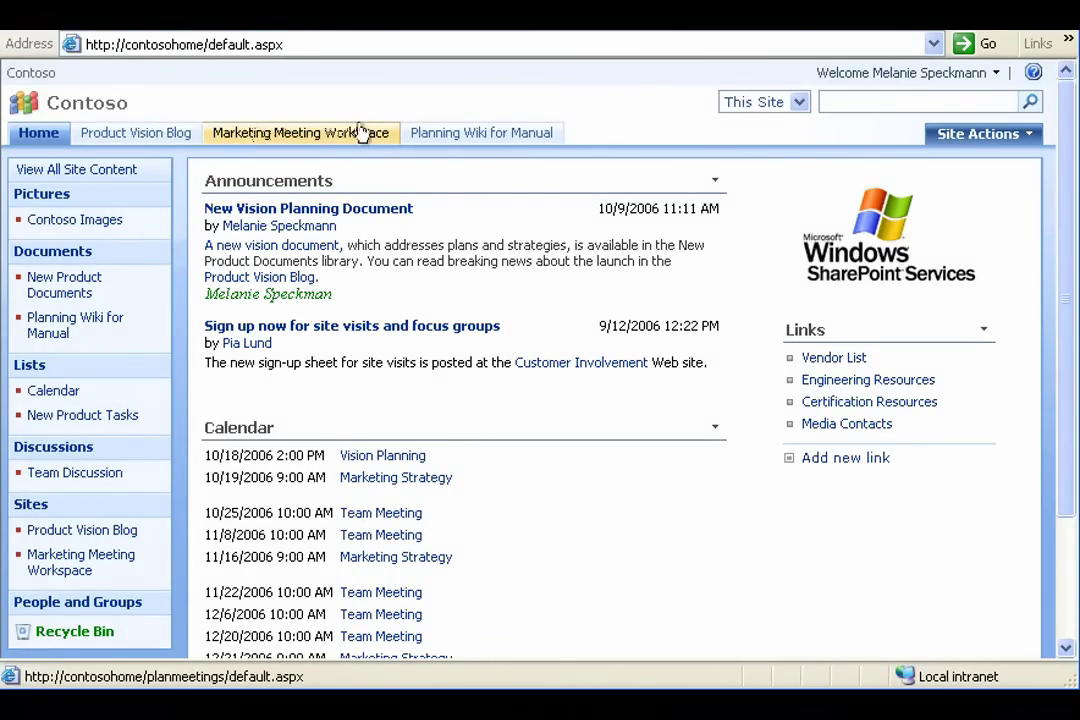
Go to the New Product Documents library from Quick Launch and show its Settings options.
click(438, 142)
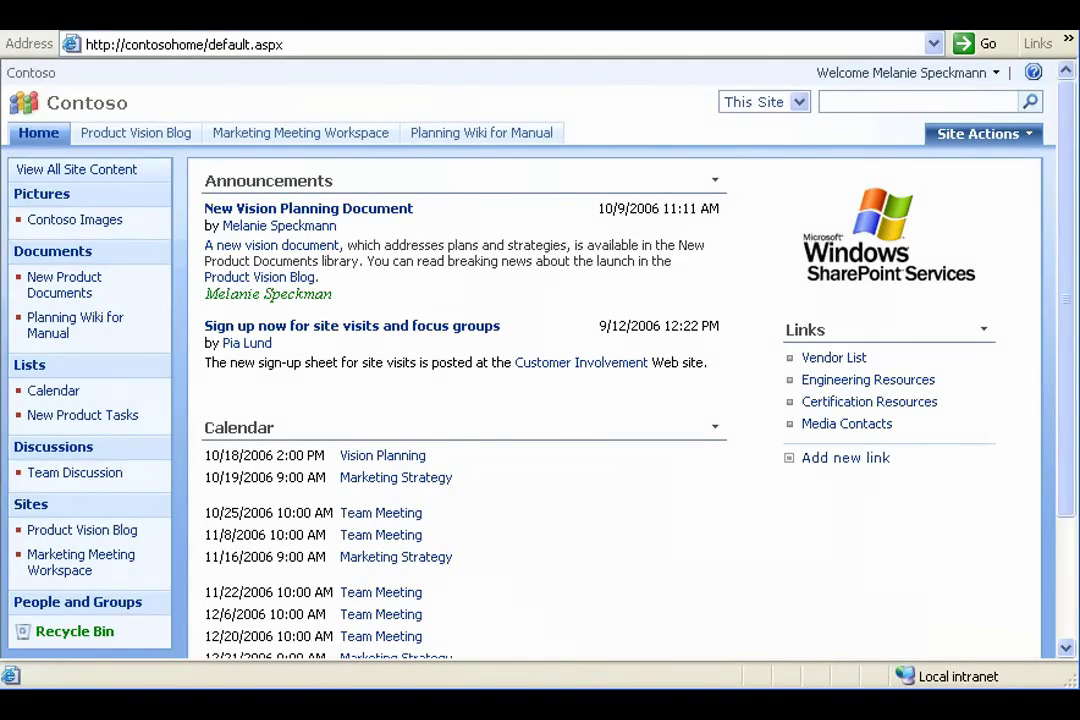
click(77, 300)
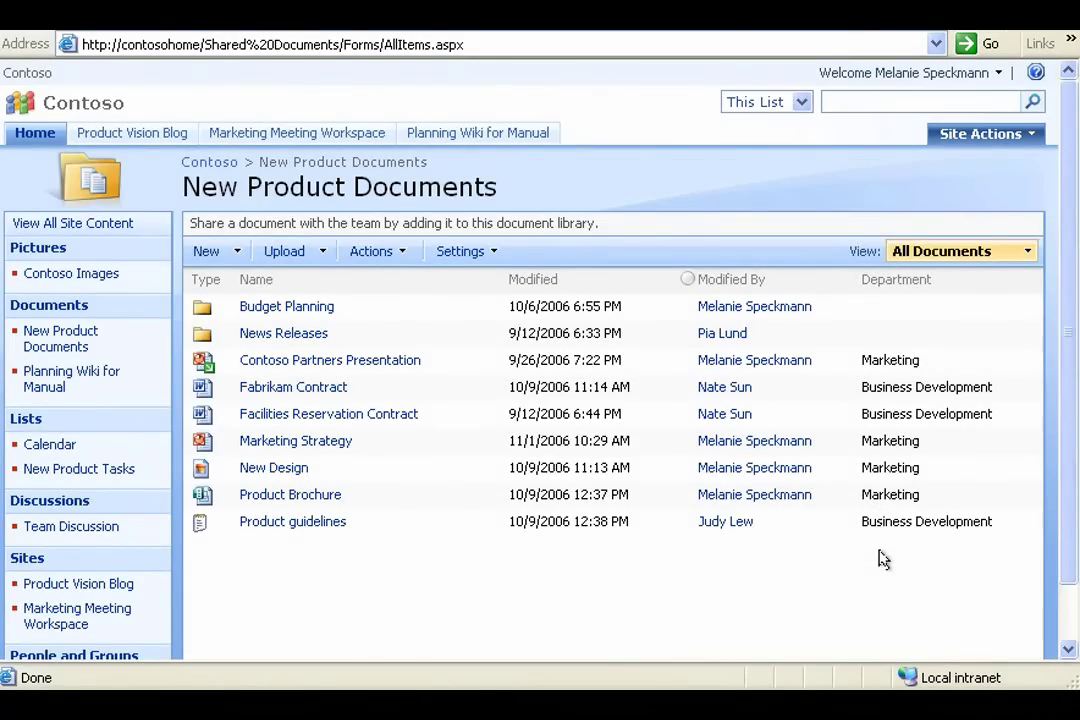
click(459, 256)
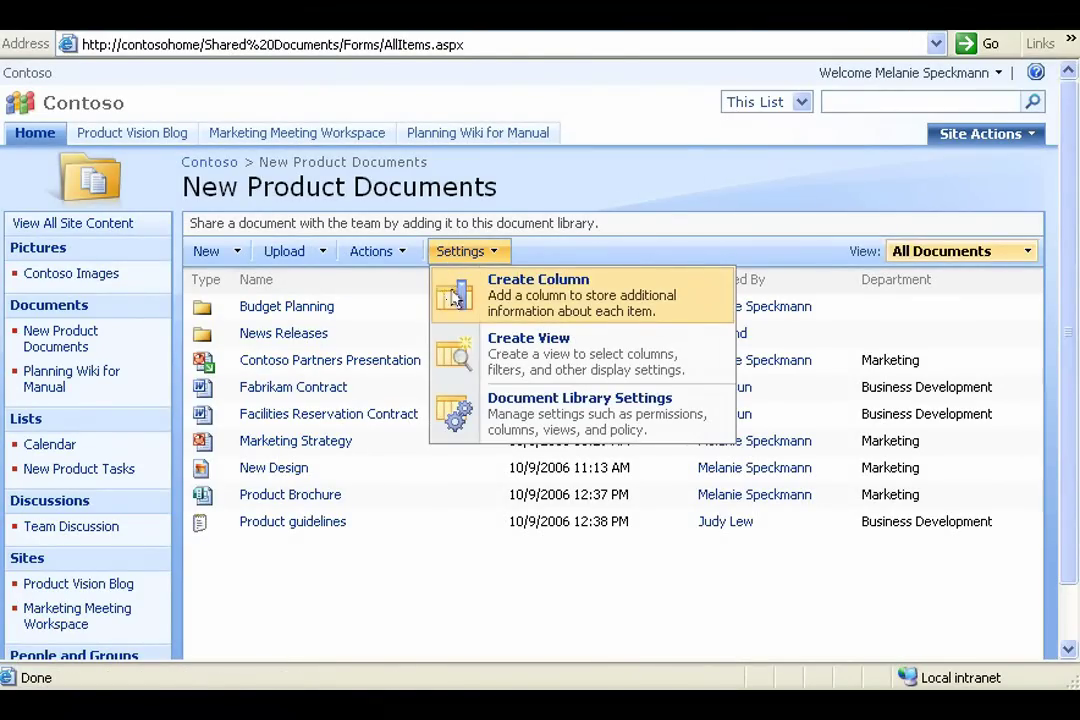
Create a Department choice column listing Marketing, Media Relations and Business Development.
click(456, 298)
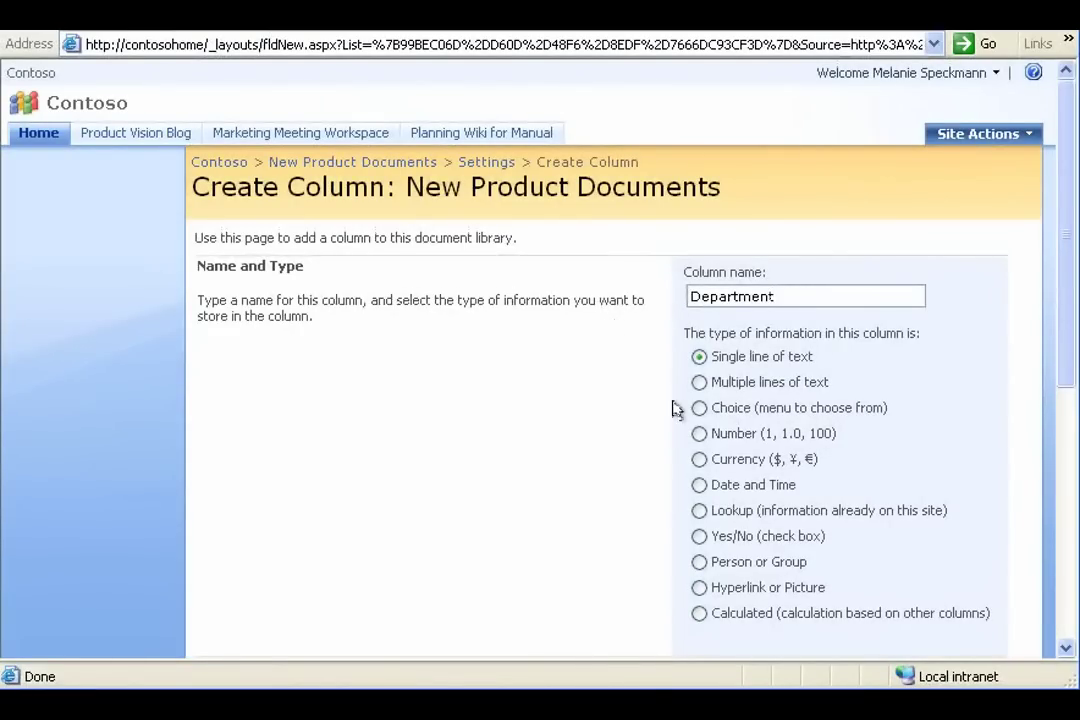
click(698, 408)
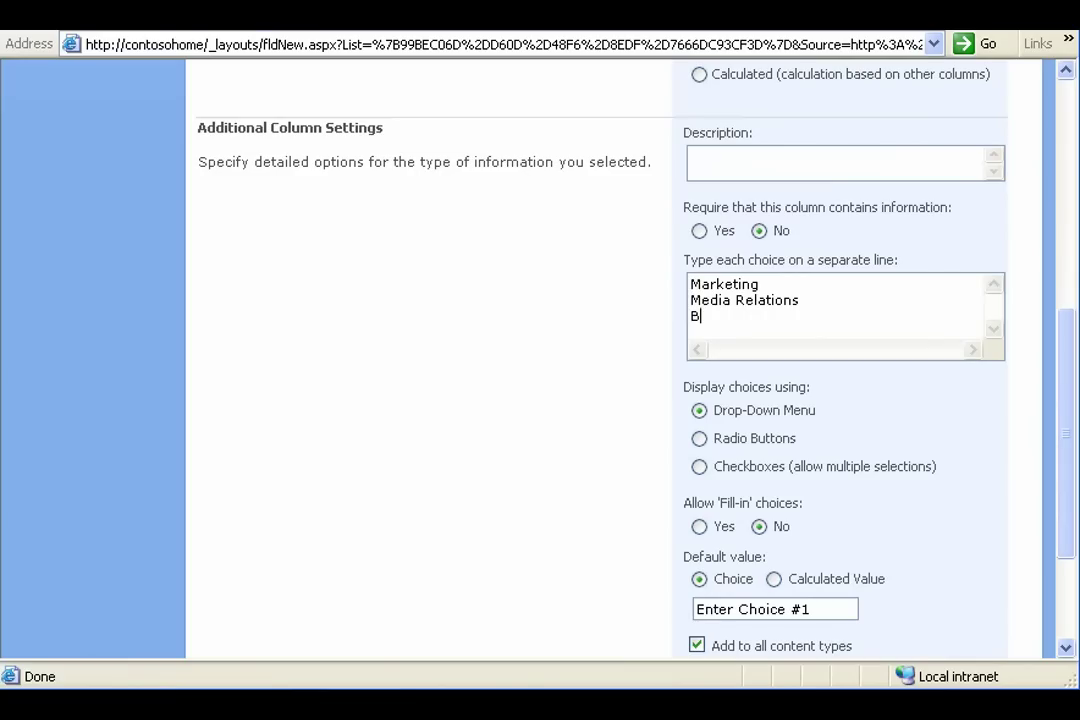
text(usine)
text(ss Devel)
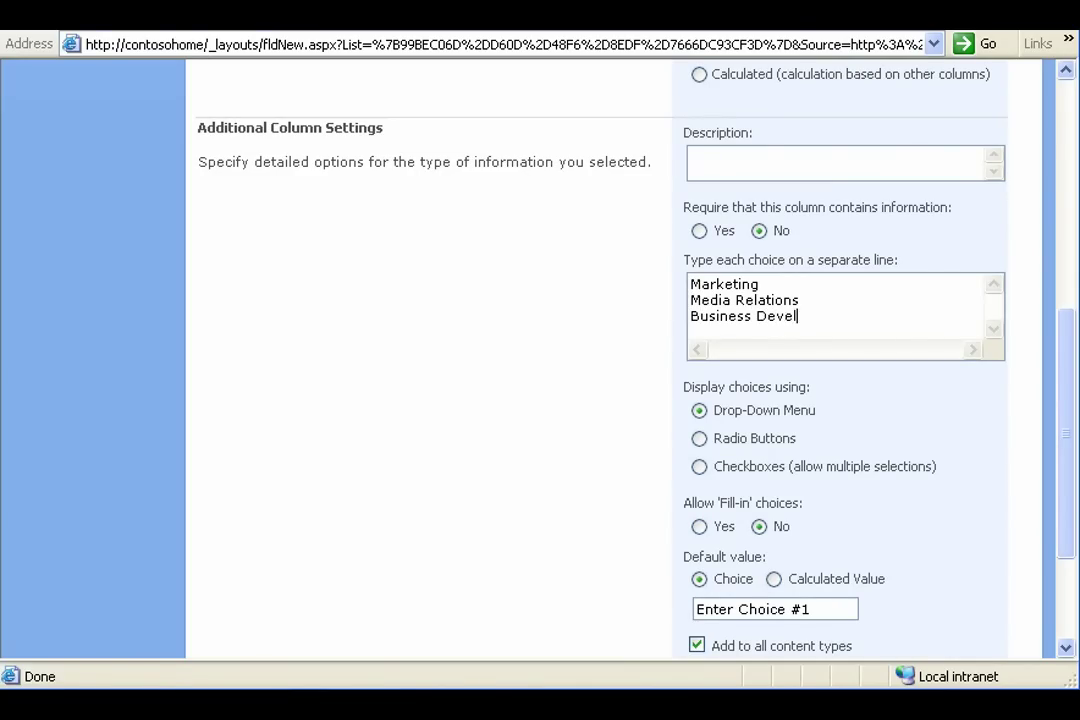
text(opment)
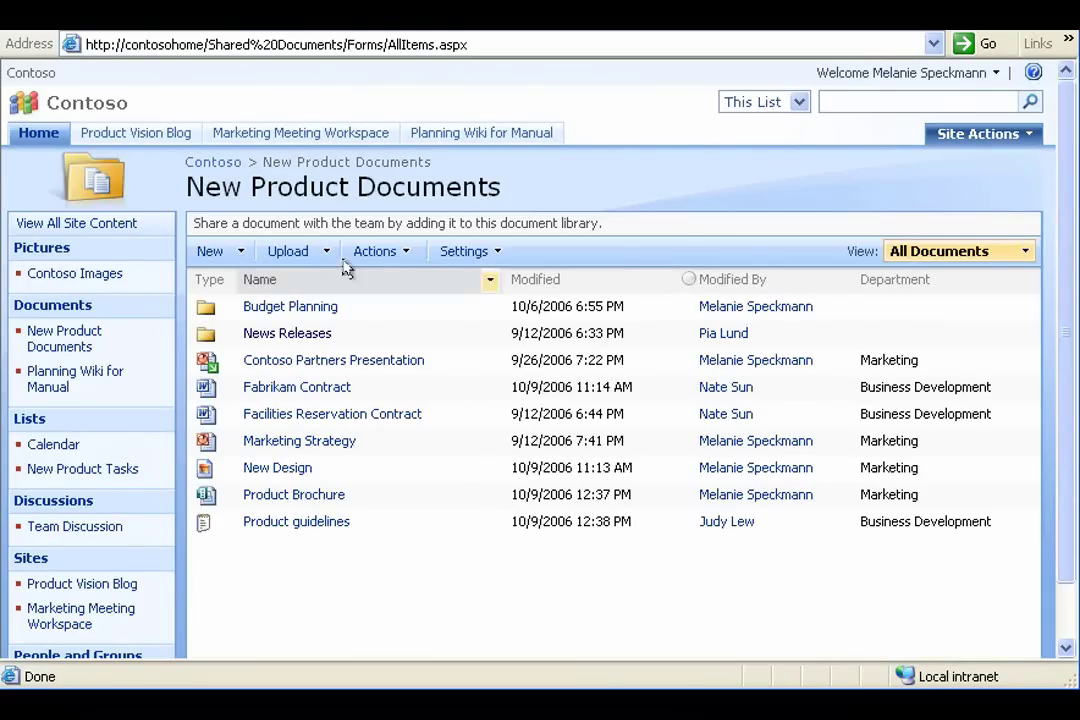
Upload Partners List.docx and show its Department choices on the edit form.
click(322, 251)
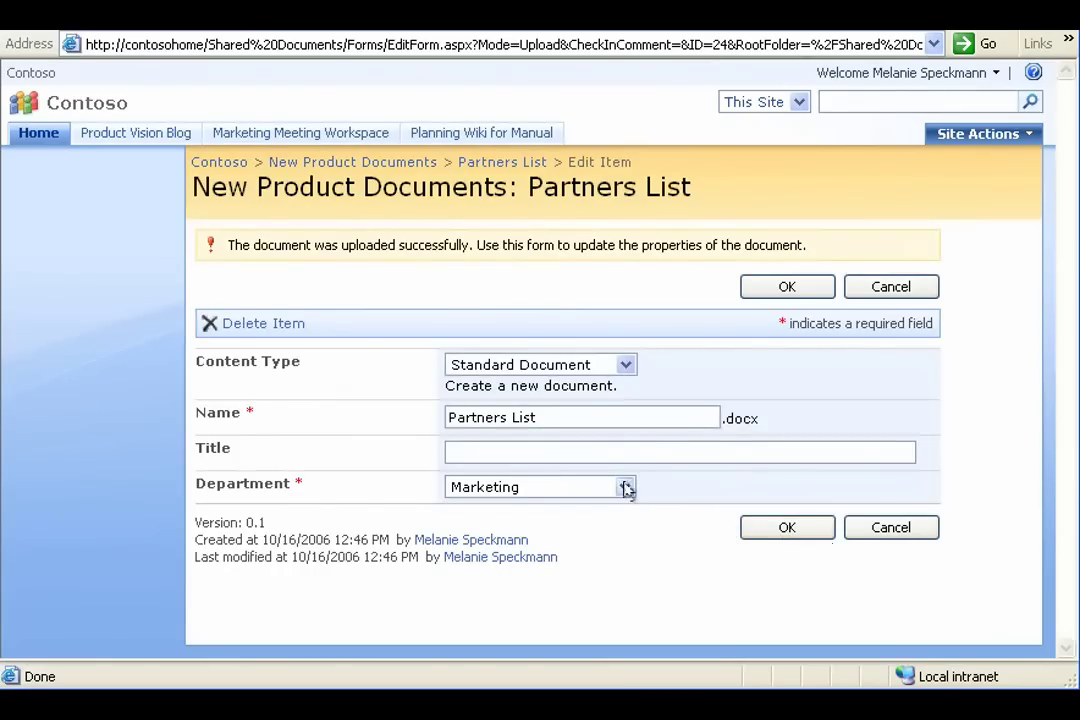
click(622, 487)
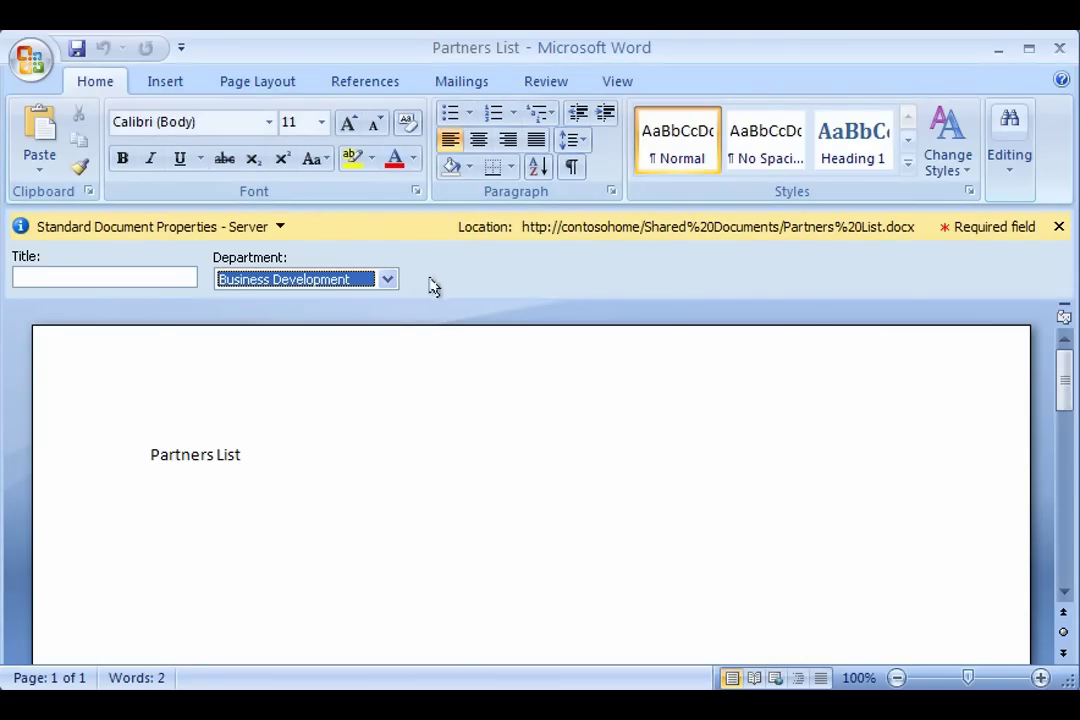
Pick Business Development from the Department dropdown in Word's Document Information Panel.
click(387, 281)
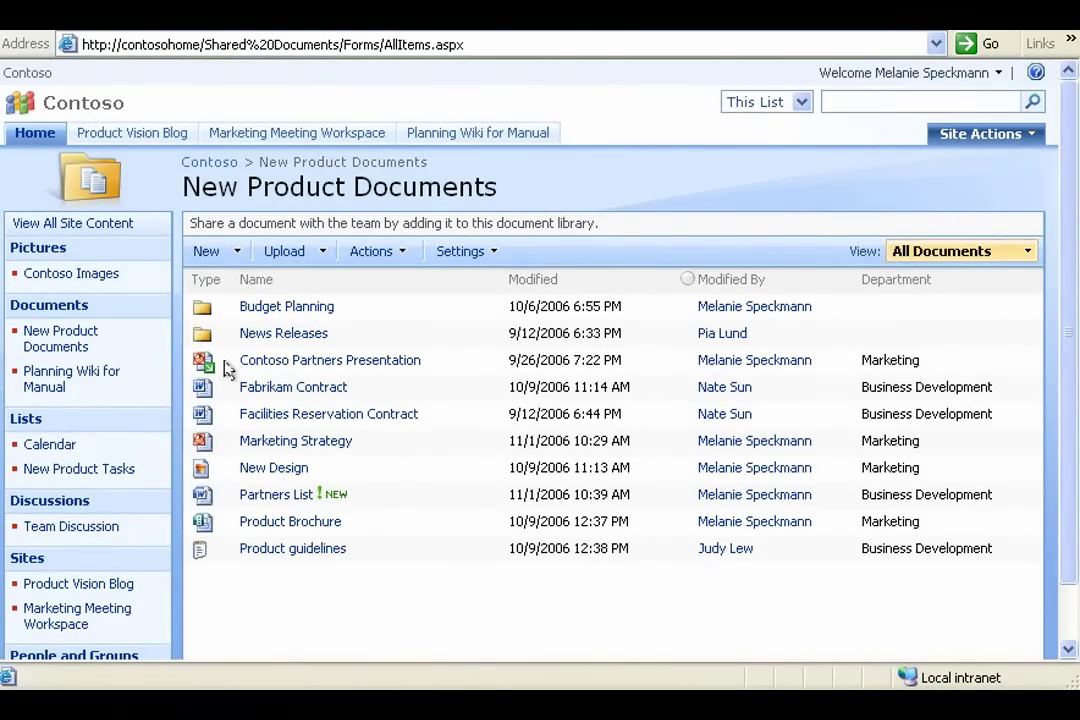
Back in the library with Partners List marked new, show then dismiss the New menu.
click(234, 254)
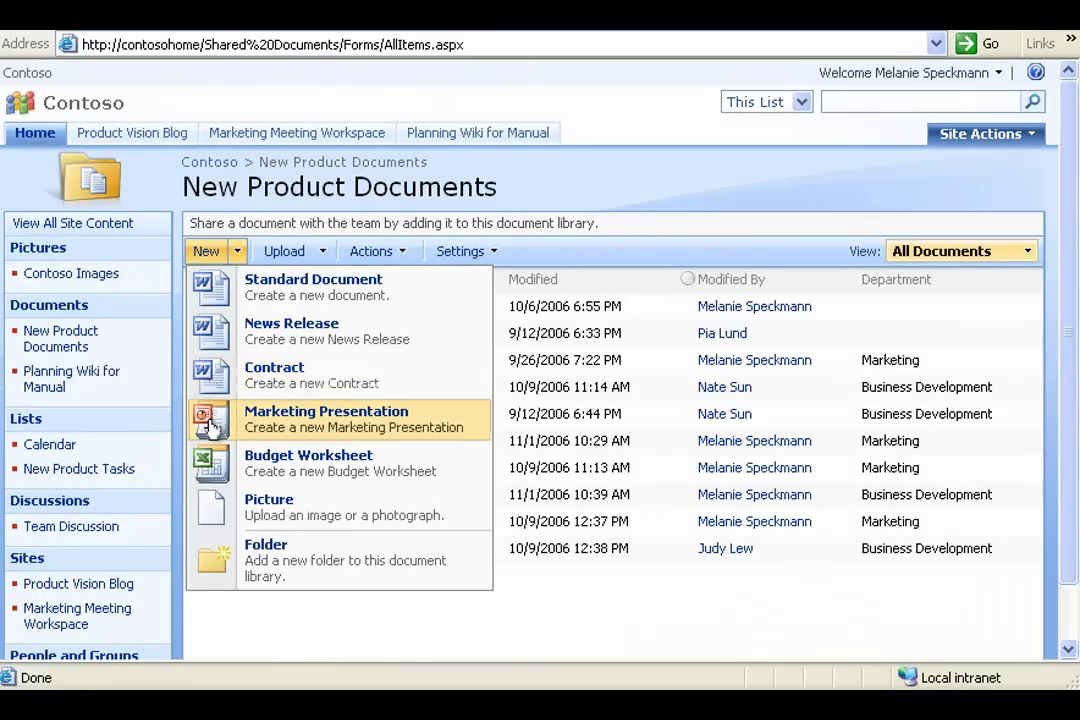
click(212, 609)
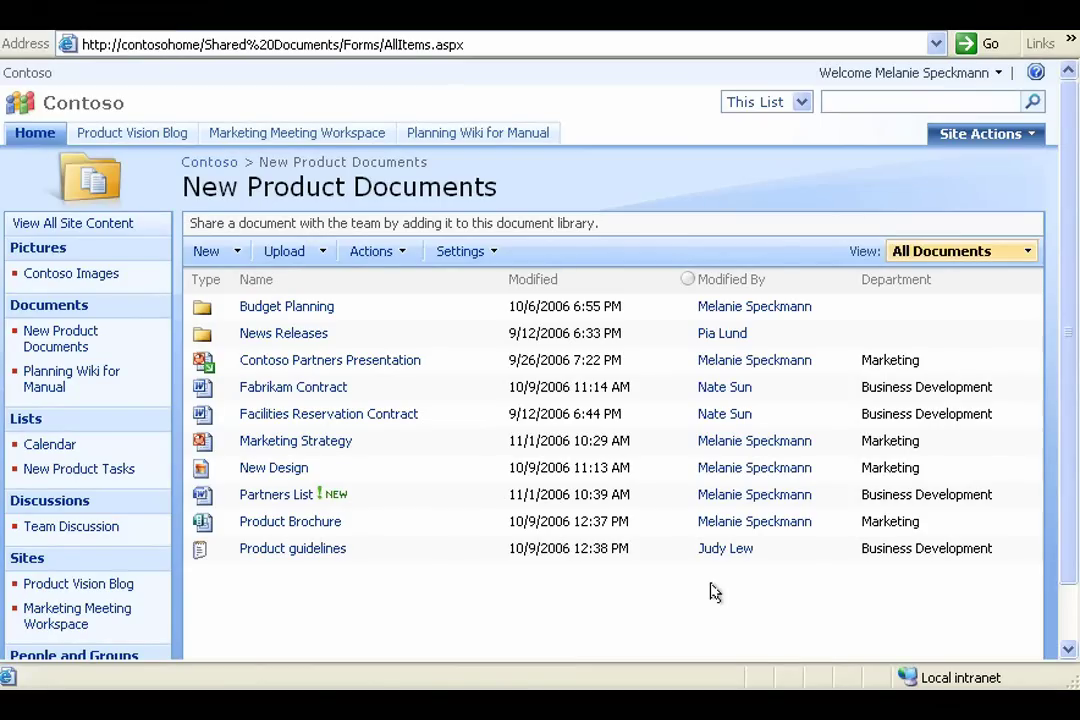
mouse_move(296, 441)
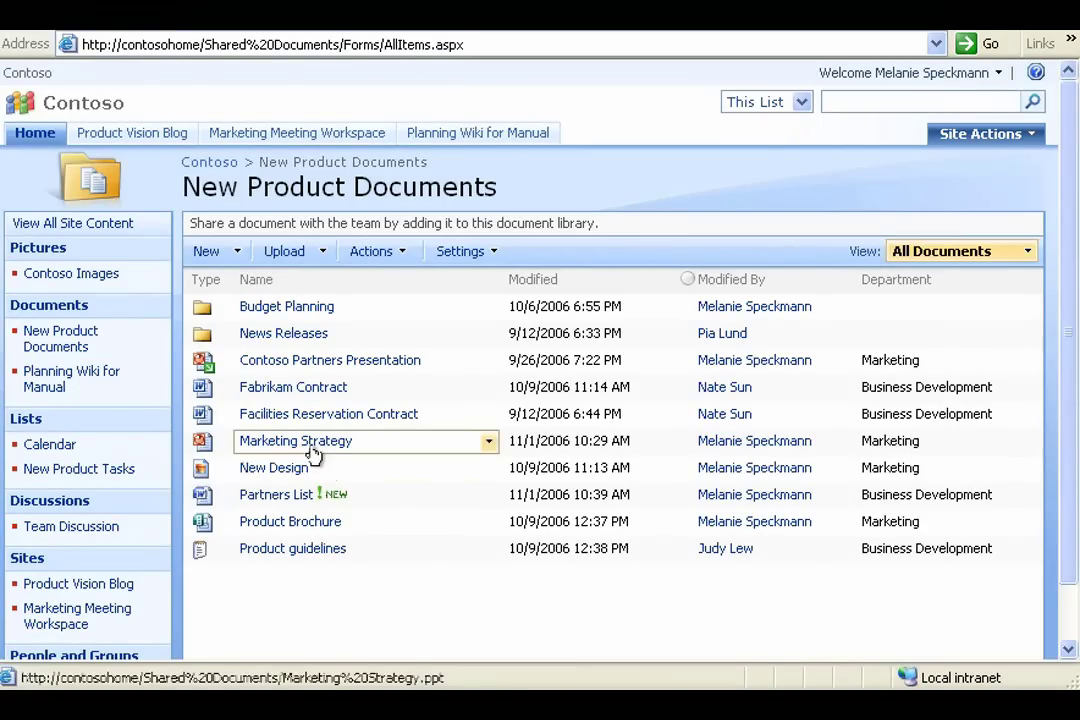
Check out the Marketing Strategy presentation with 'Use my local drafts folder' ticked.
click(488, 441)
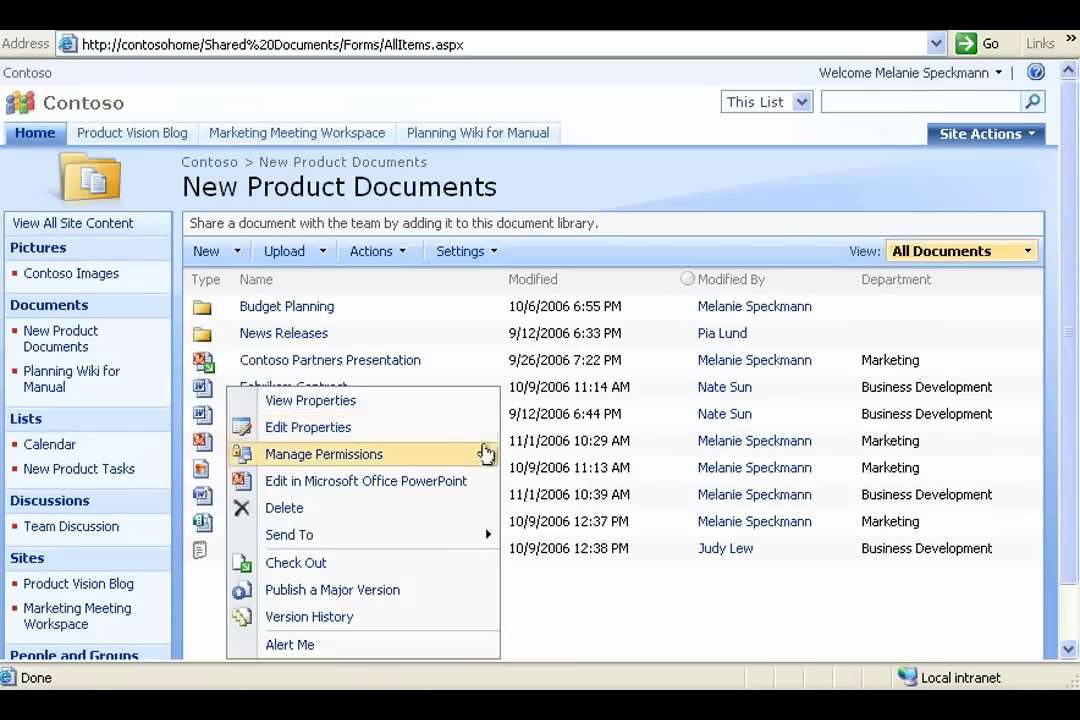
click(318, 566)
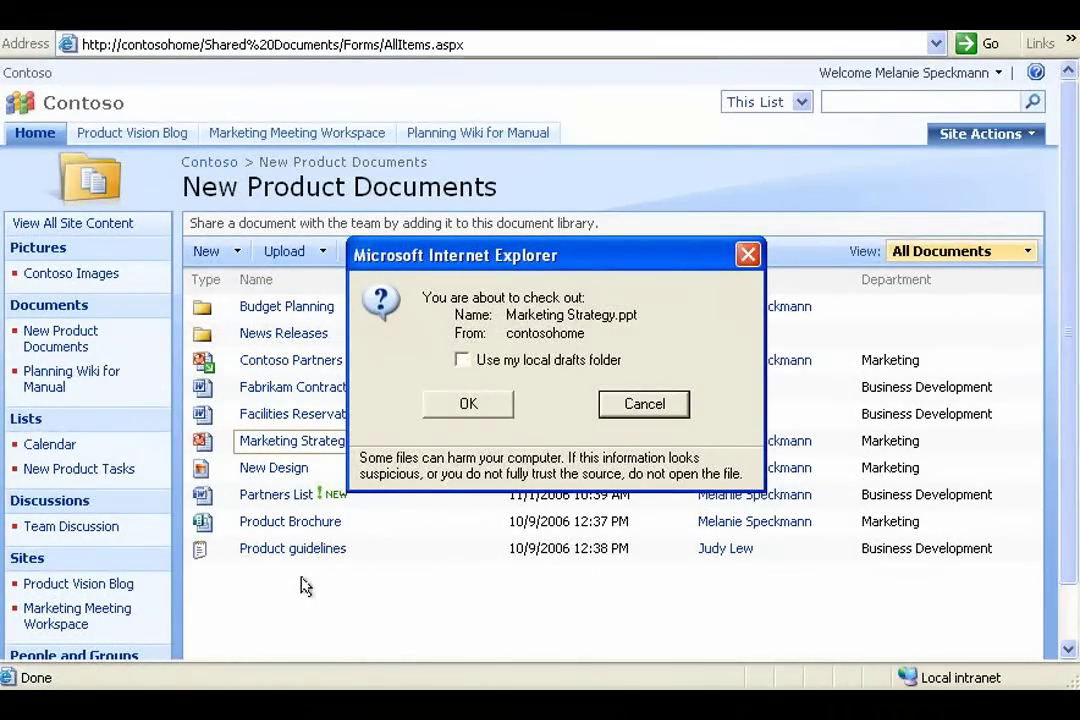
click(462, 361)
click(469, 403)
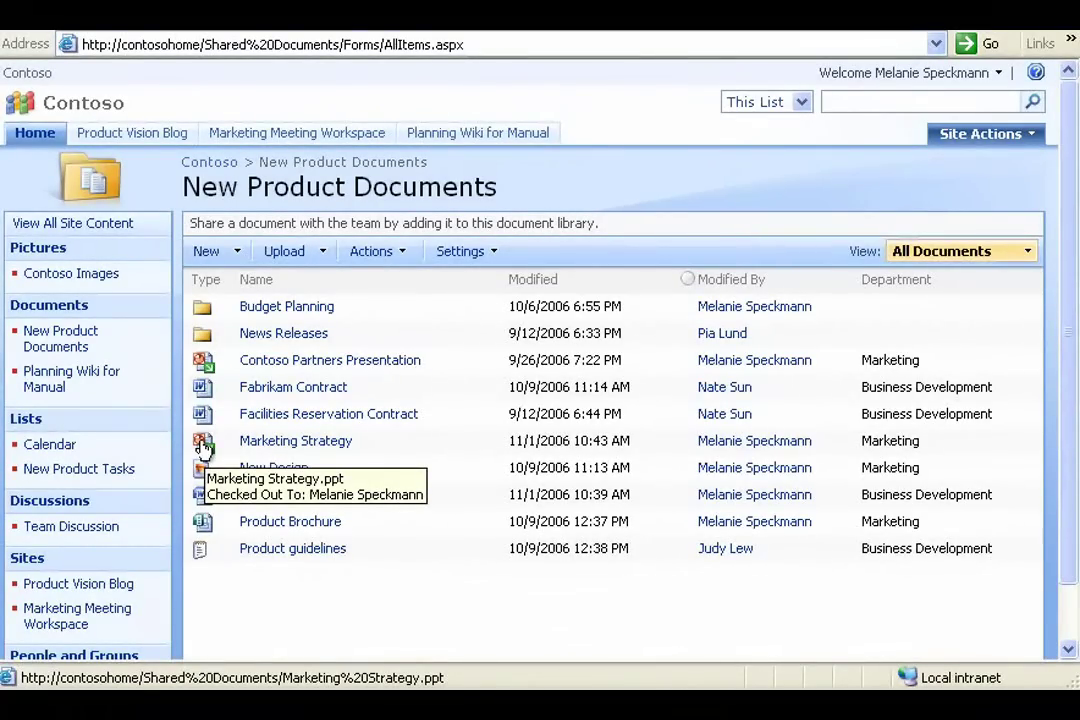
Show Version History for Contoso News Release_1136A in News Releases and version 1.1's actions.
click(203, 339)
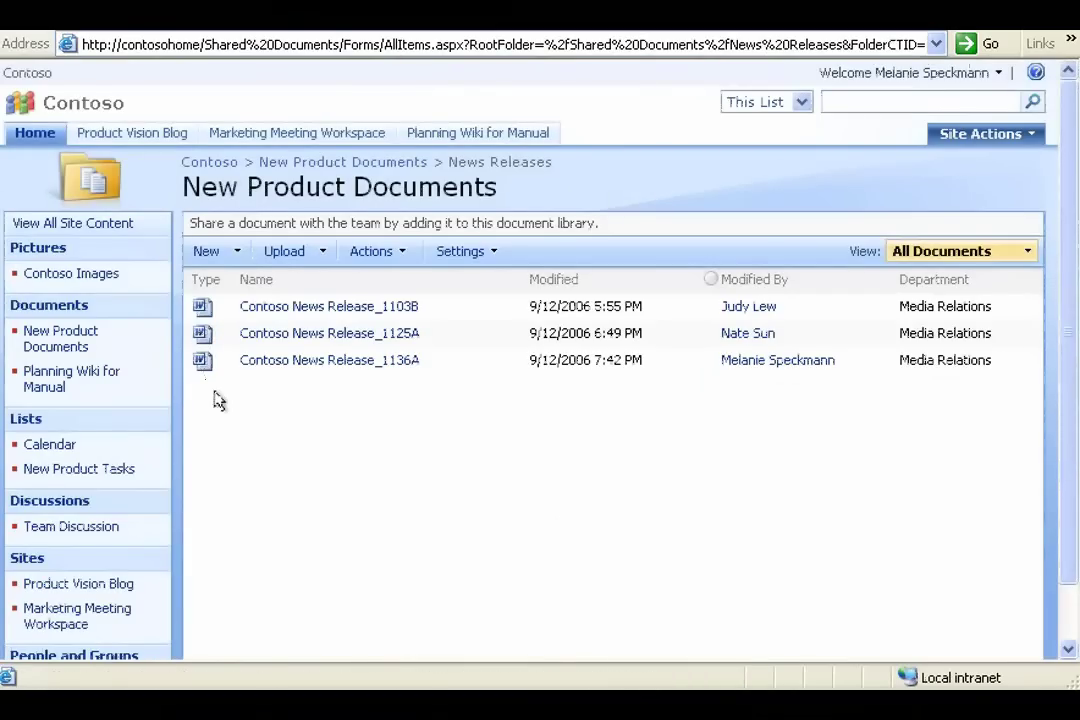
mouse_move(376, 360)
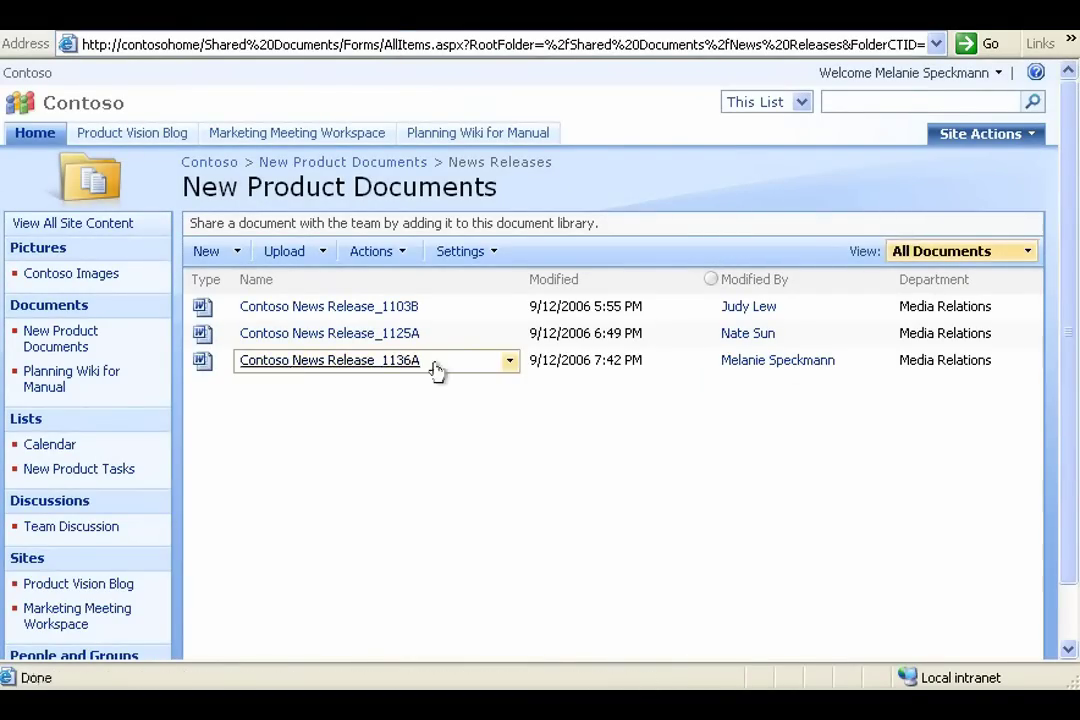
click(510, 364)
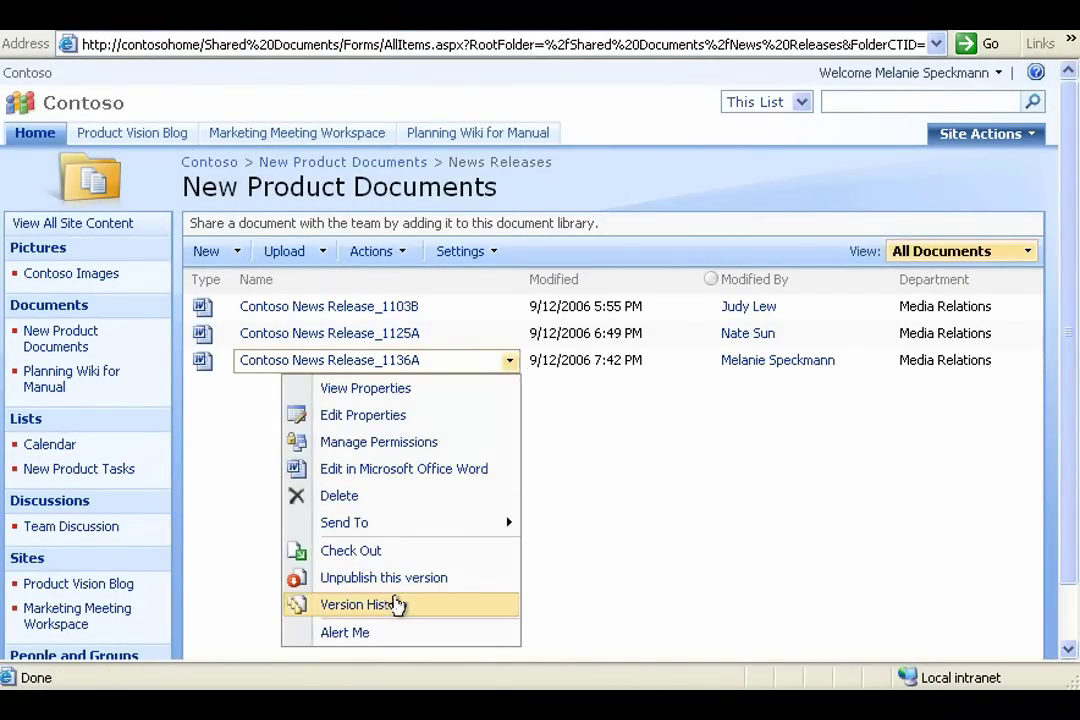
click(398, 606)
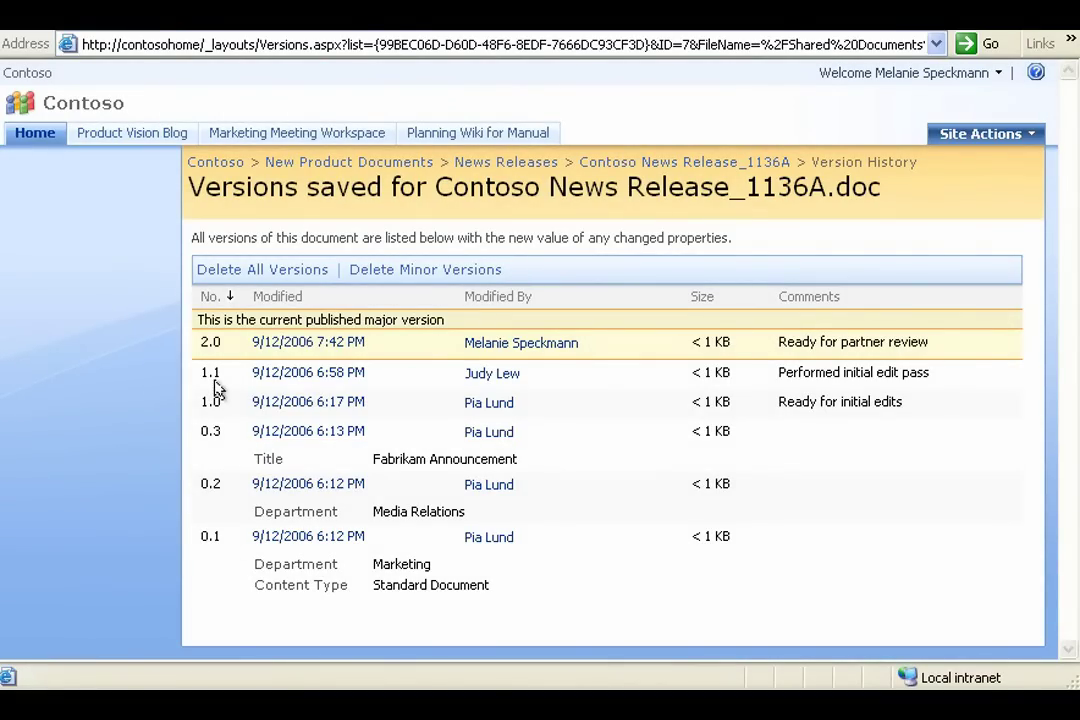
mouse_move(308, 373)
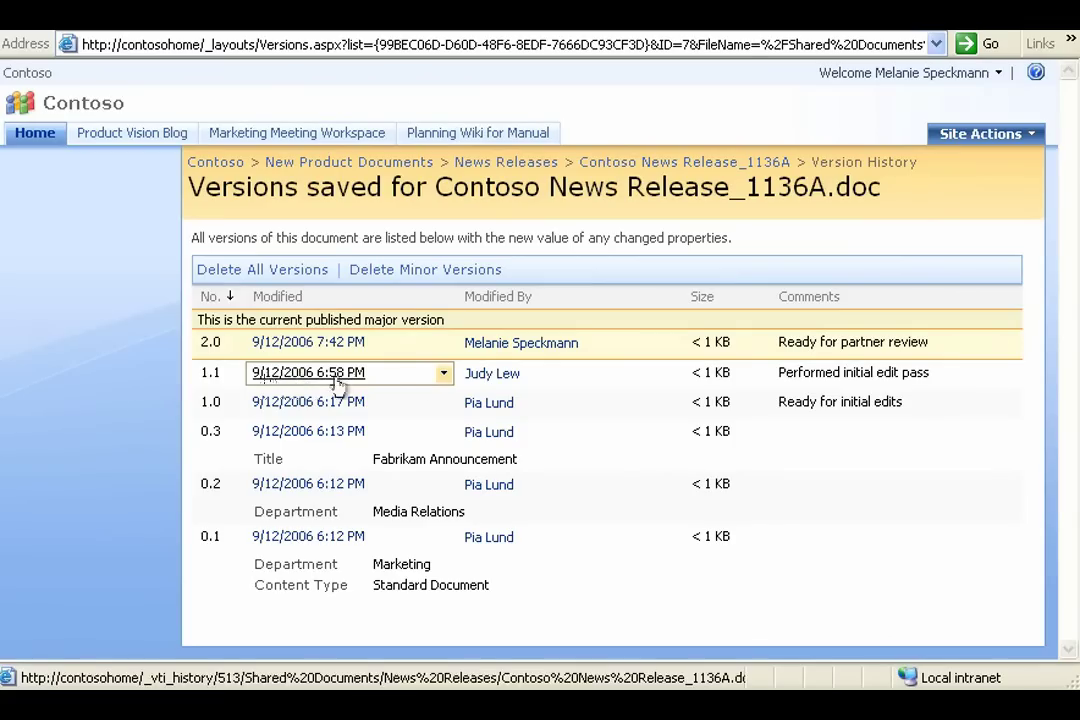
click(443, 374)
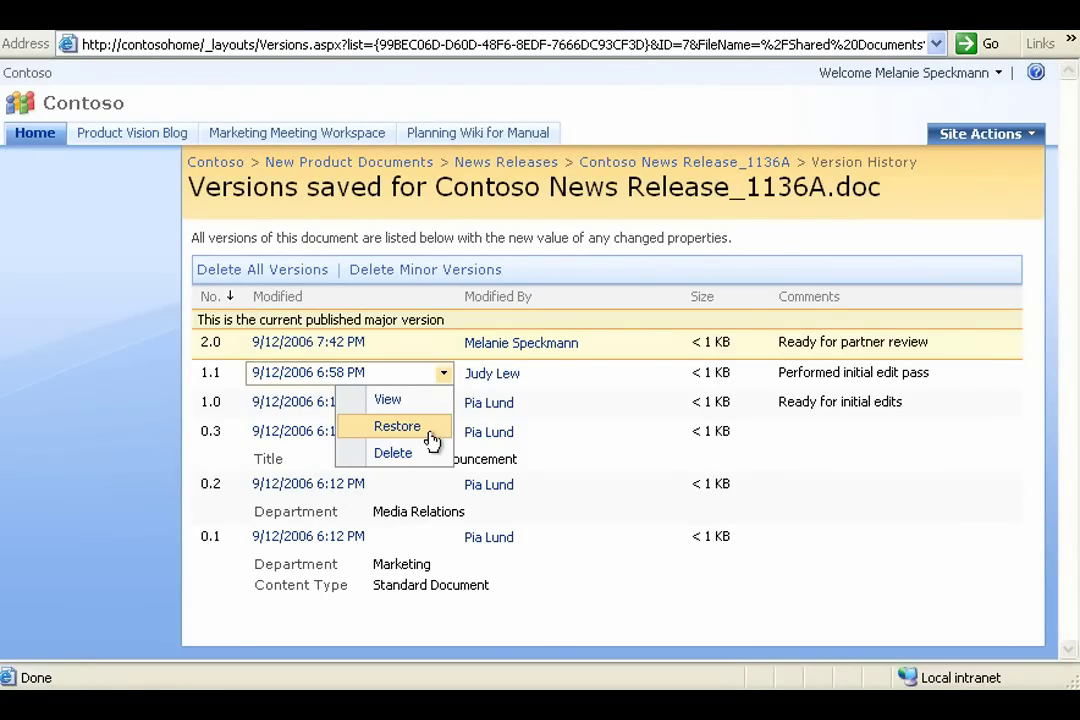
Return to New Product Documents via the breadcrumb, briefly showing its Actions menu.
click(489, 610)
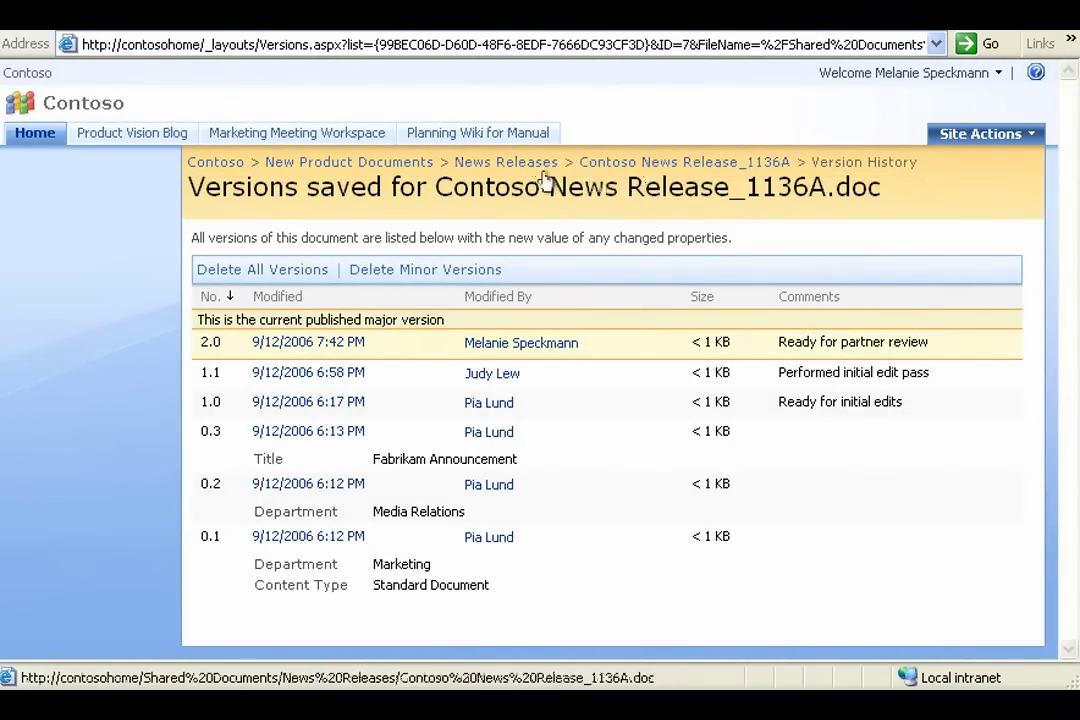
click(396, 166)
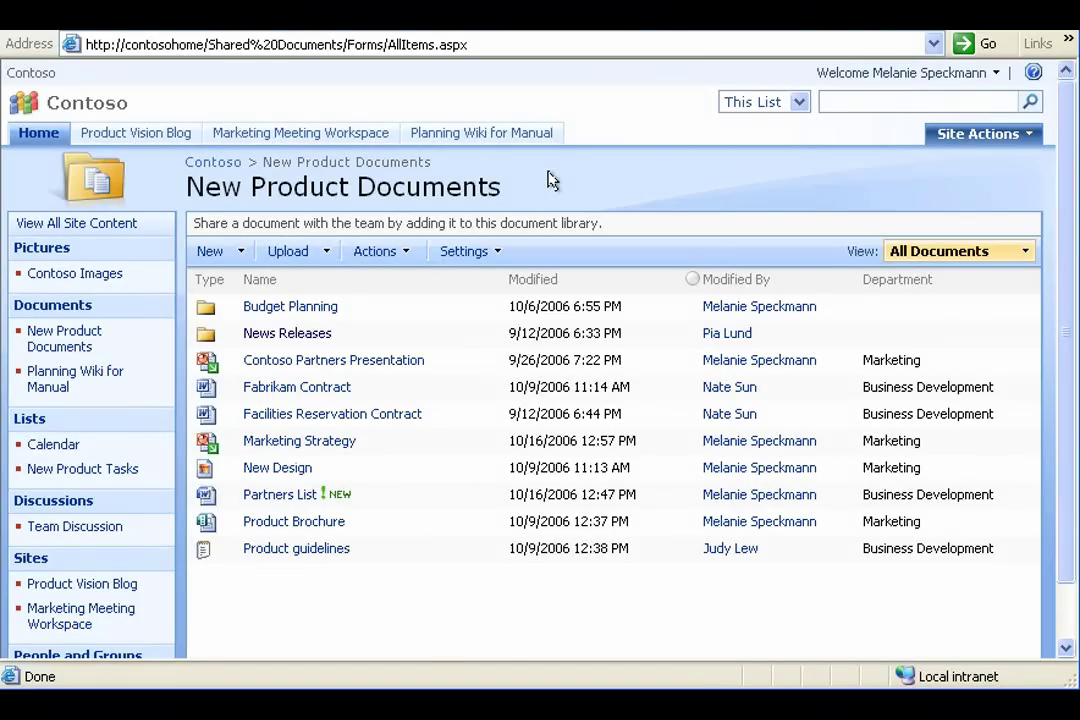
click(400, 254)
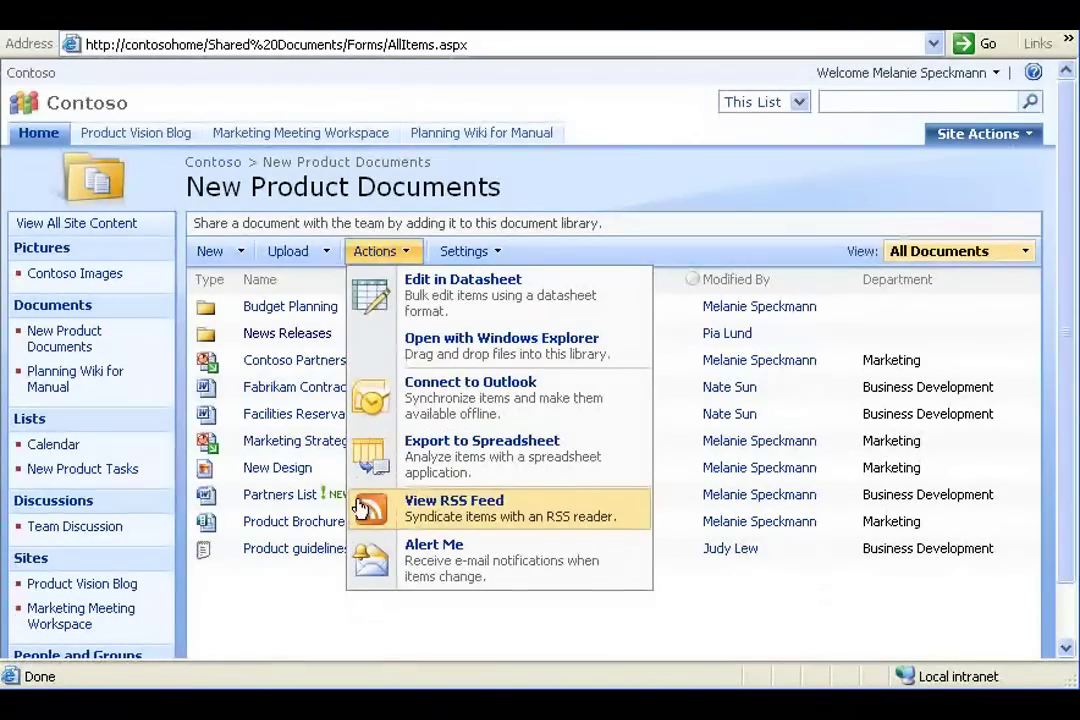
click(309, 578)
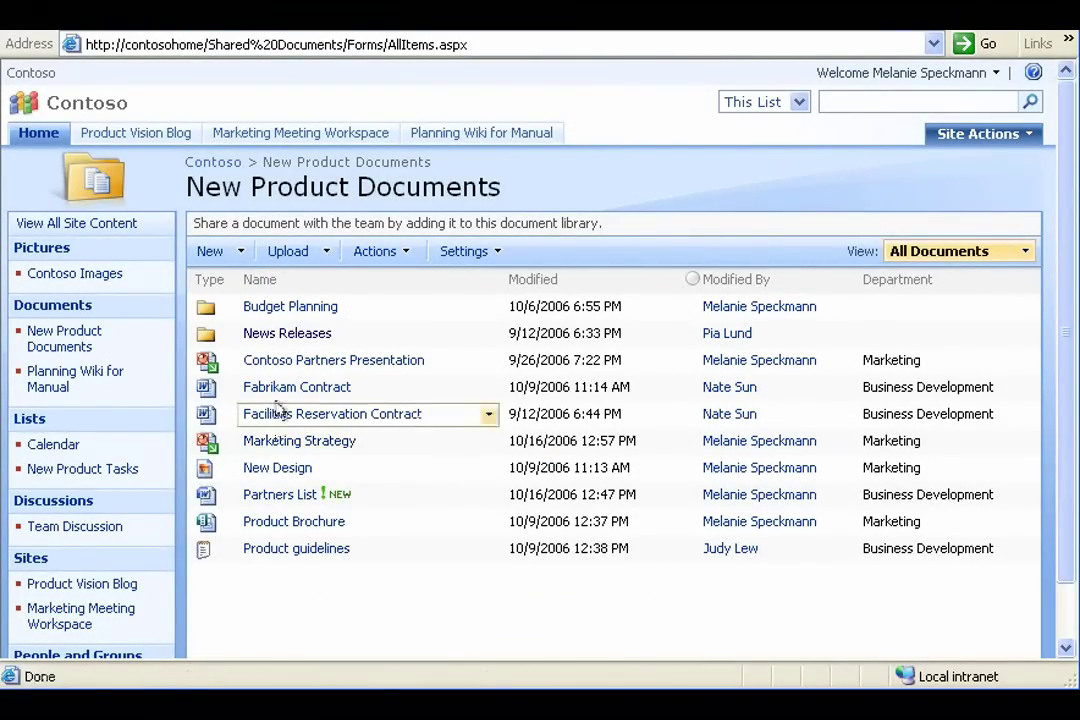
mouse_move(297, 387)
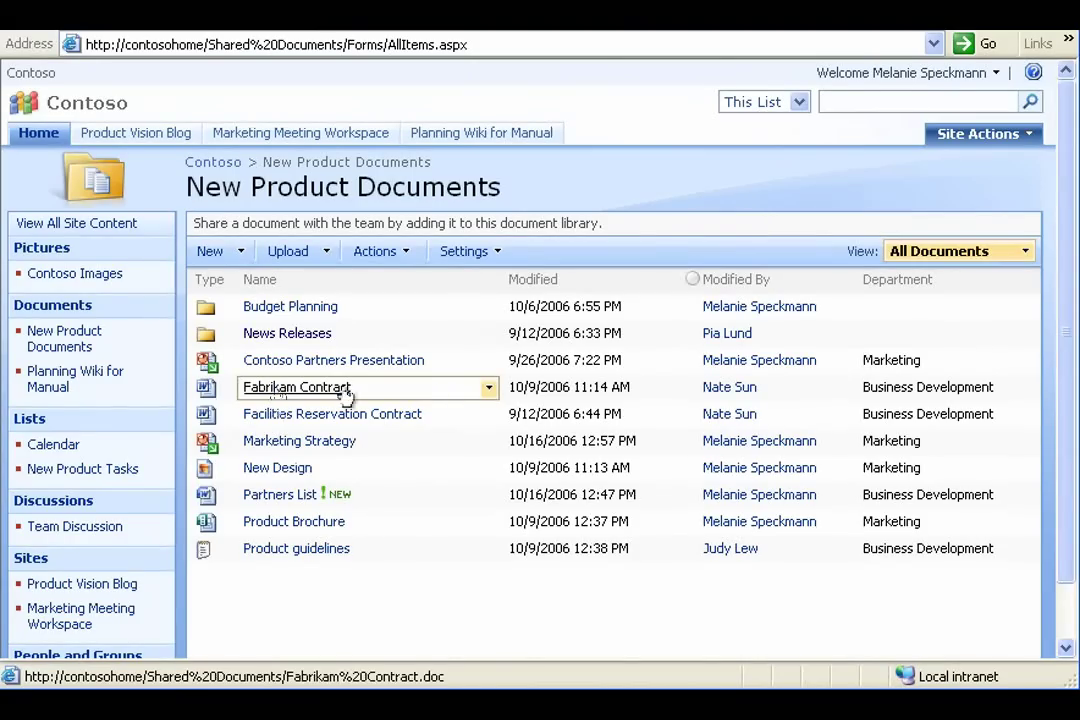
Stop Fabrikam Contract inheriting permissions, select Team Site Members, then return to the Contoso home page.
click(487, 390)
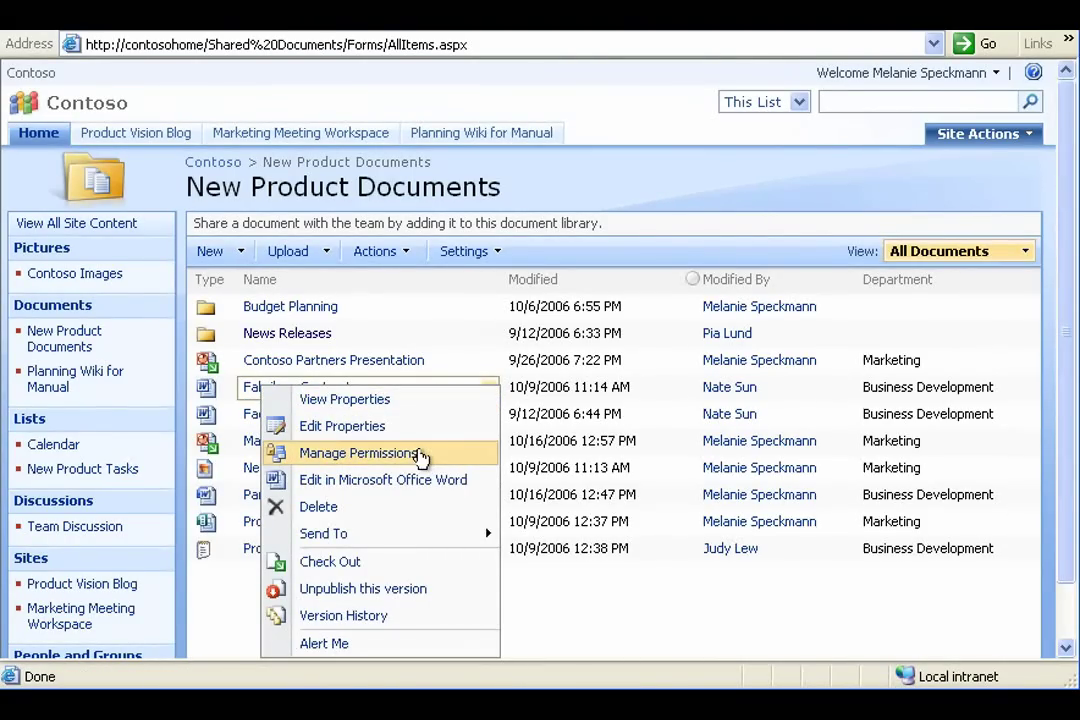
click(421, 455)
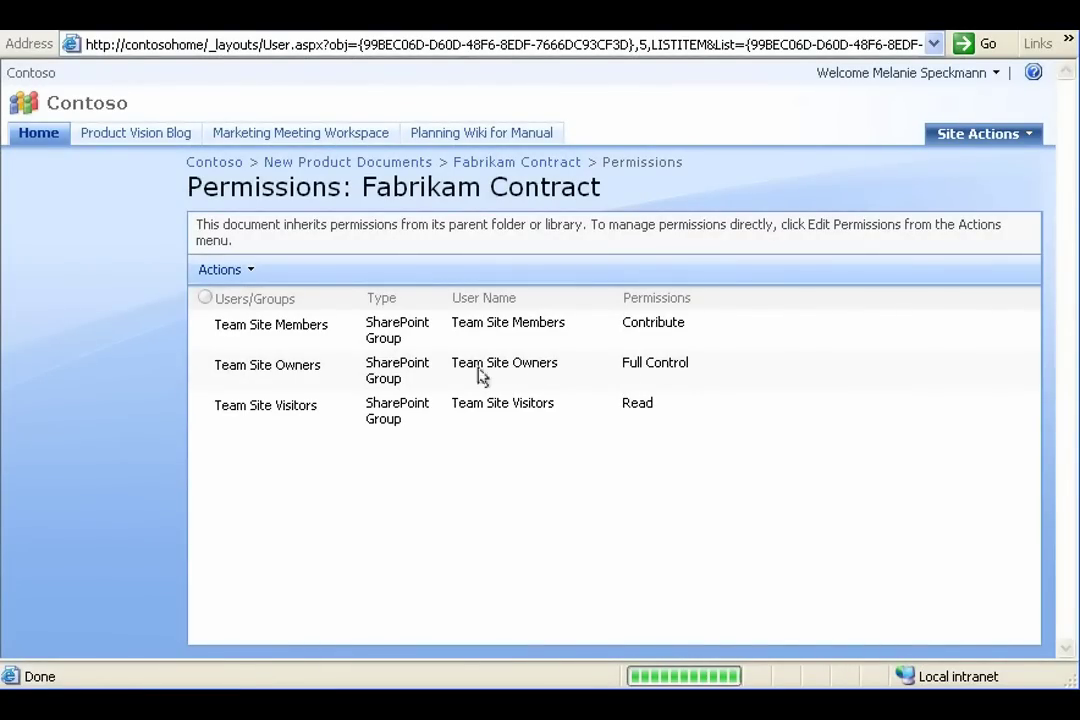
click(250, 272)
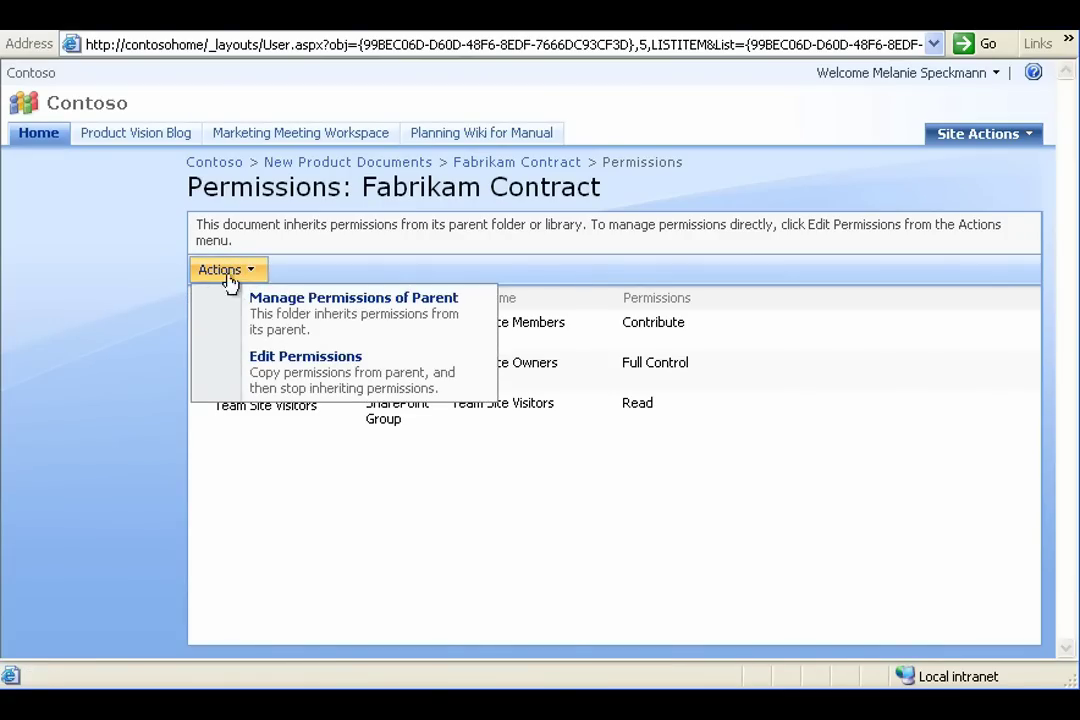
click(205, 370)
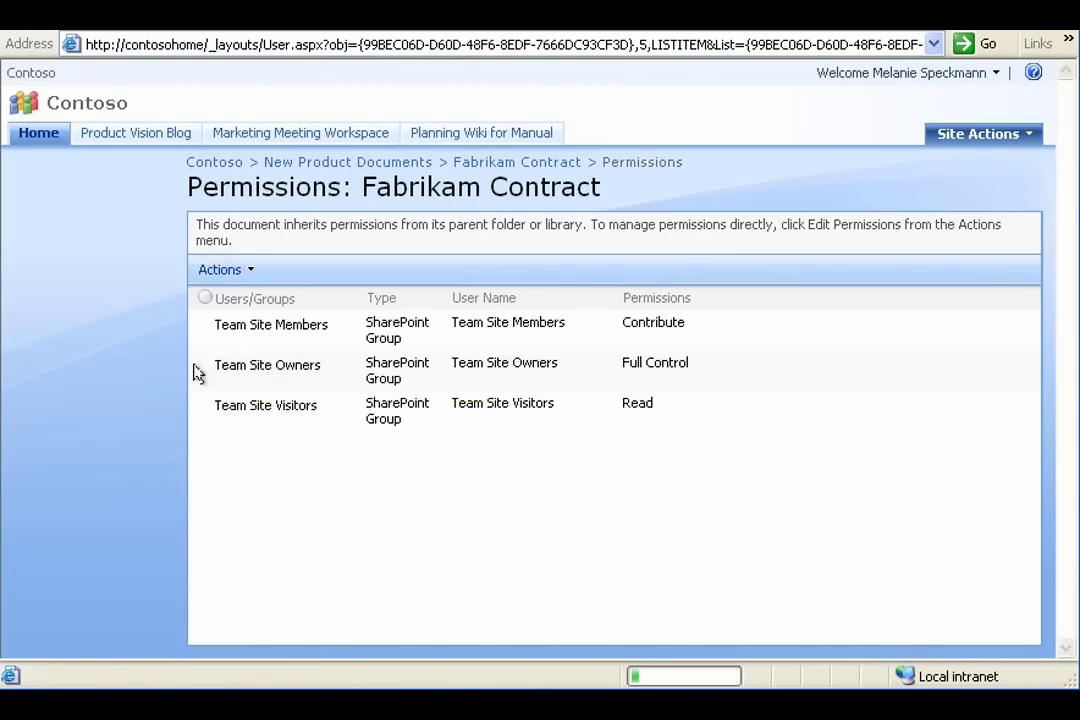
click(210, 326)
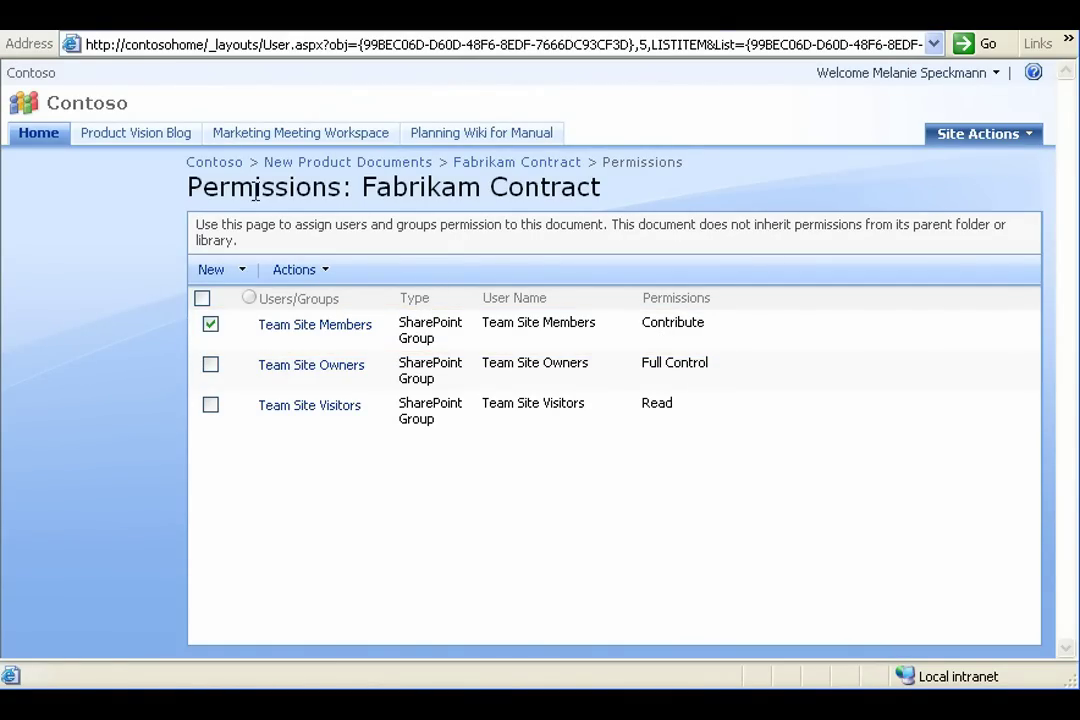
click(215, 163)
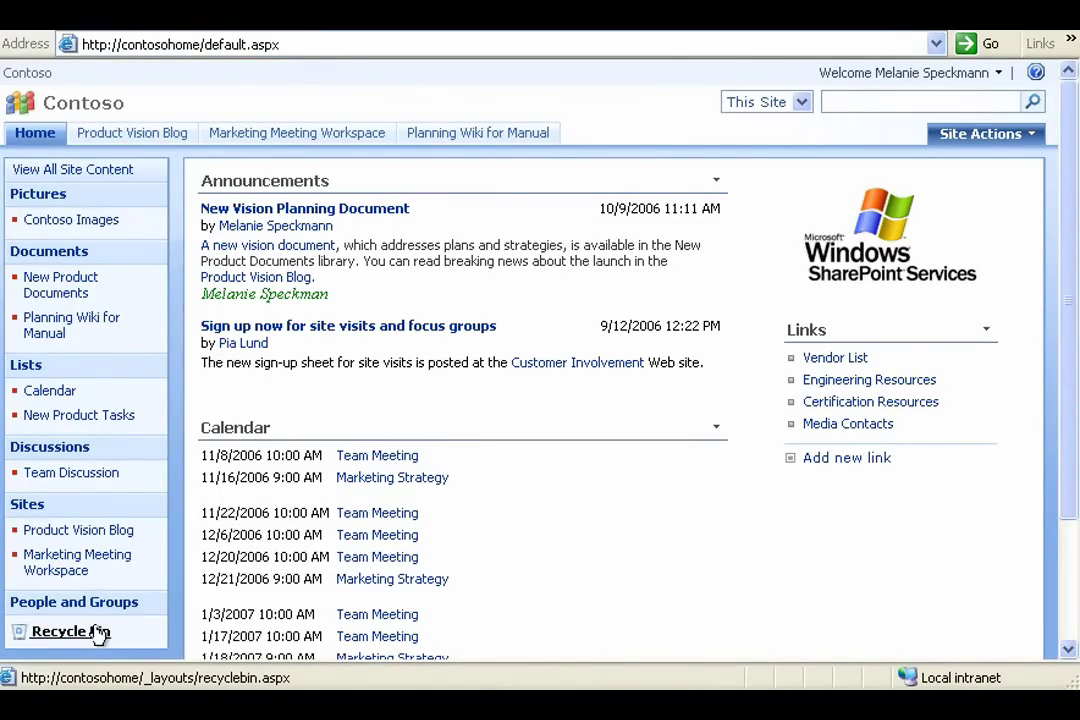
Restore Contoso News Release_1105A.doc from the Recycle Bin, confirm, then go back to Contoso home.
click(97, 634)
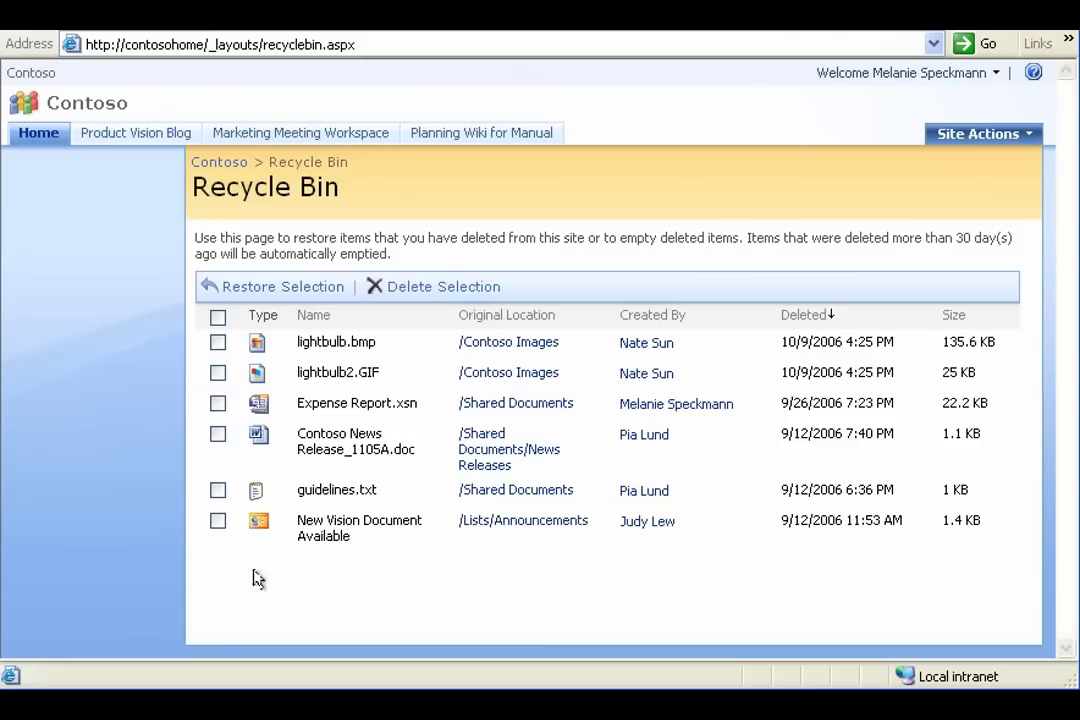
click(217, 436)
click(262, 286)
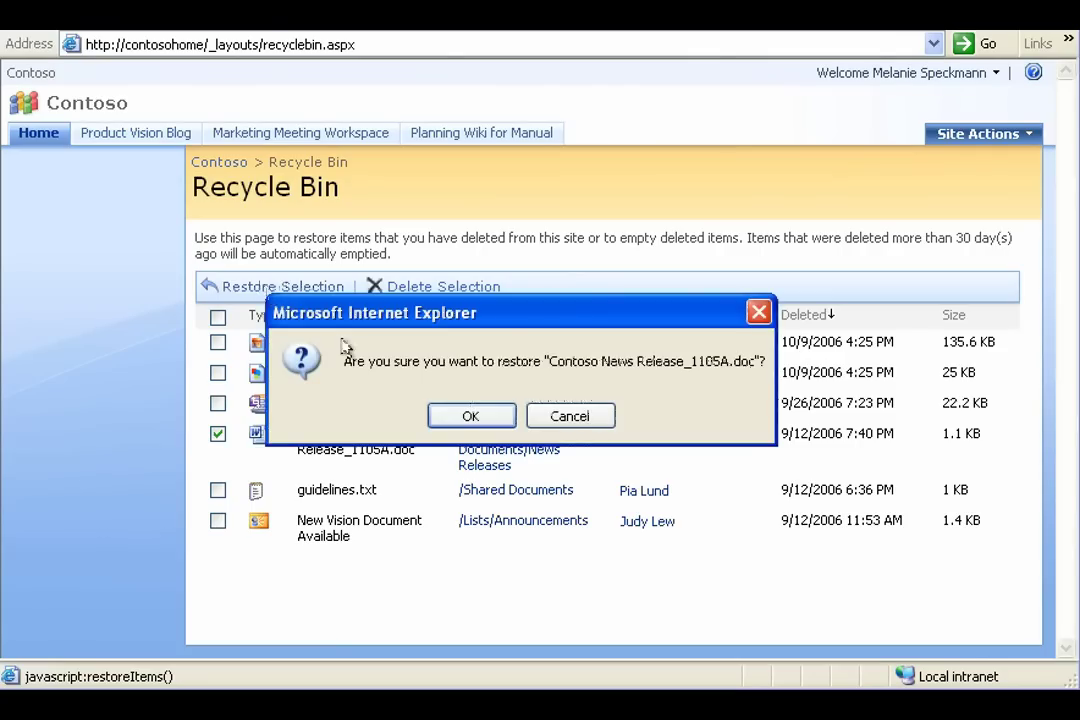
click(465, 414)
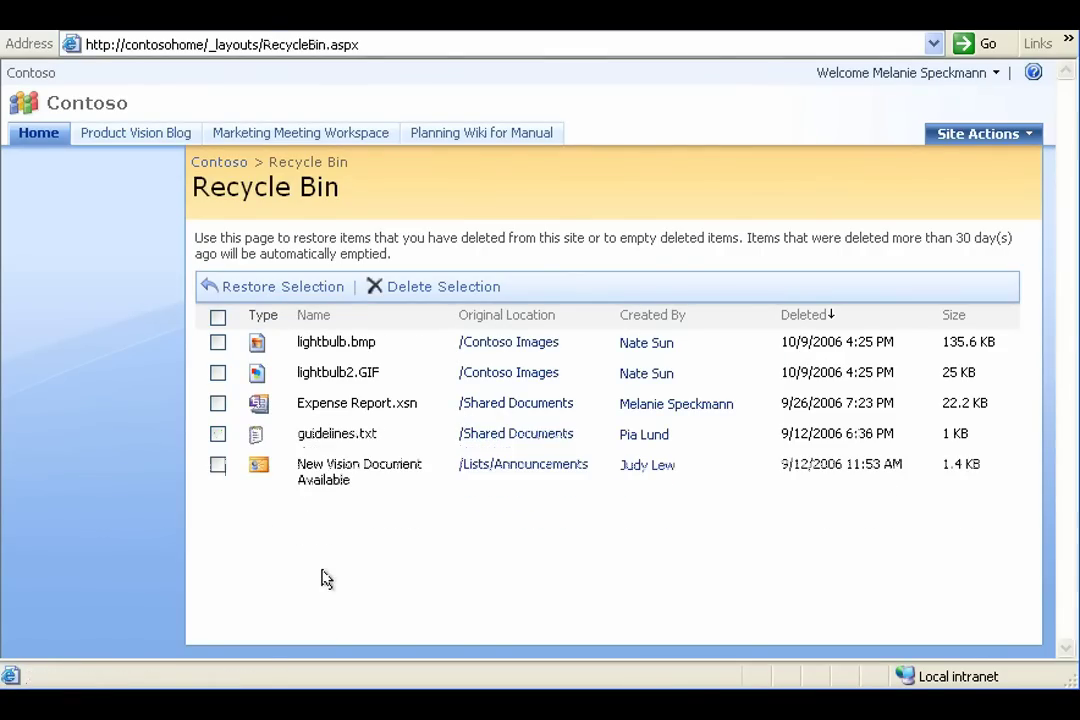
click(200, 162)
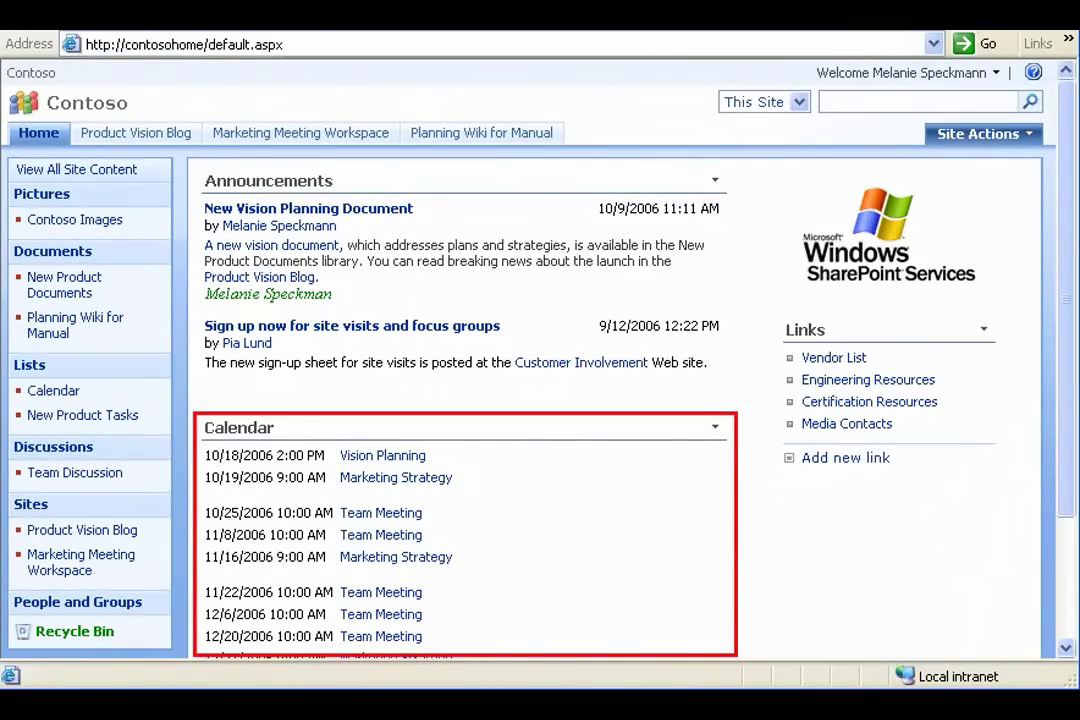
click(43, 391)
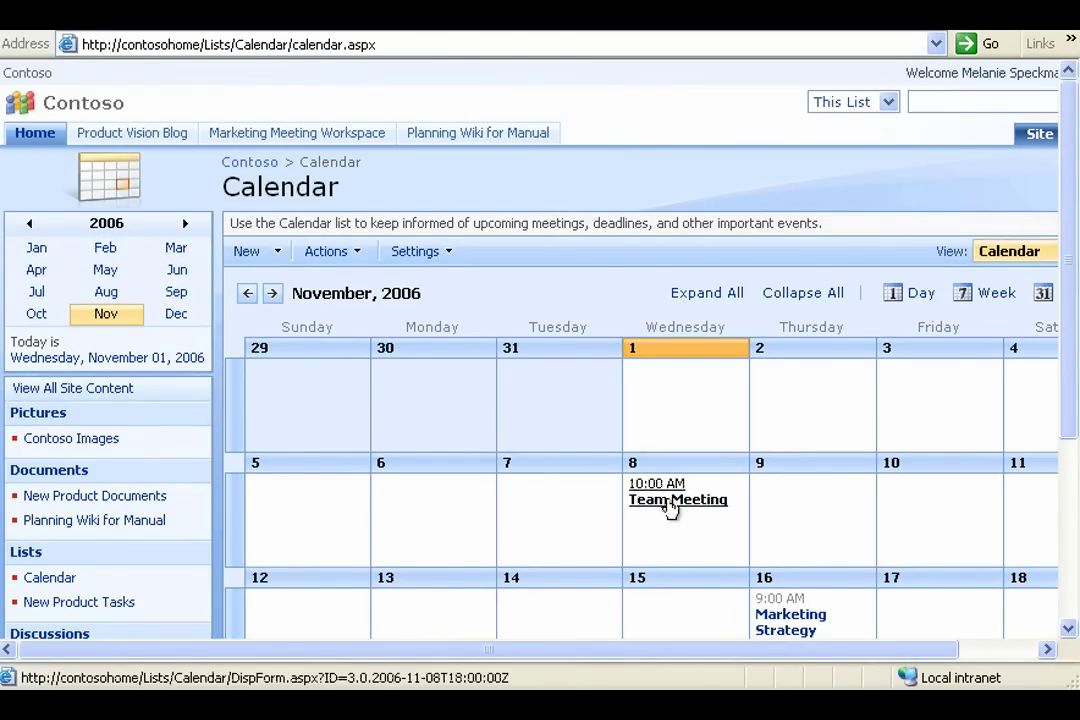
click(120, 603)
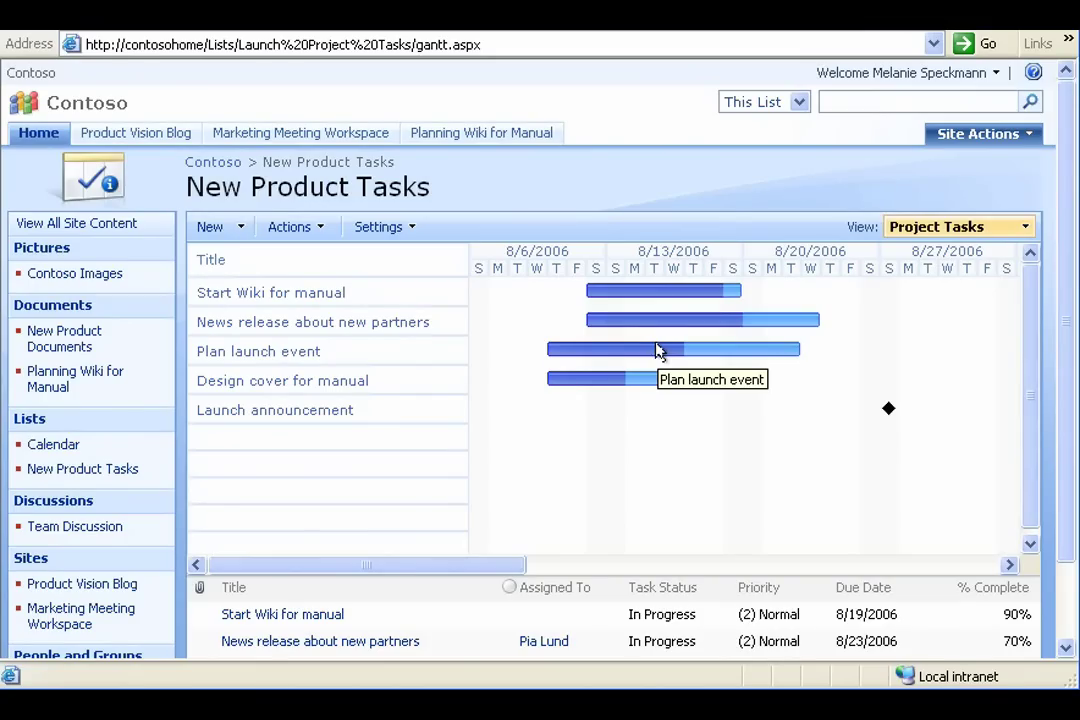
click(45, 134)
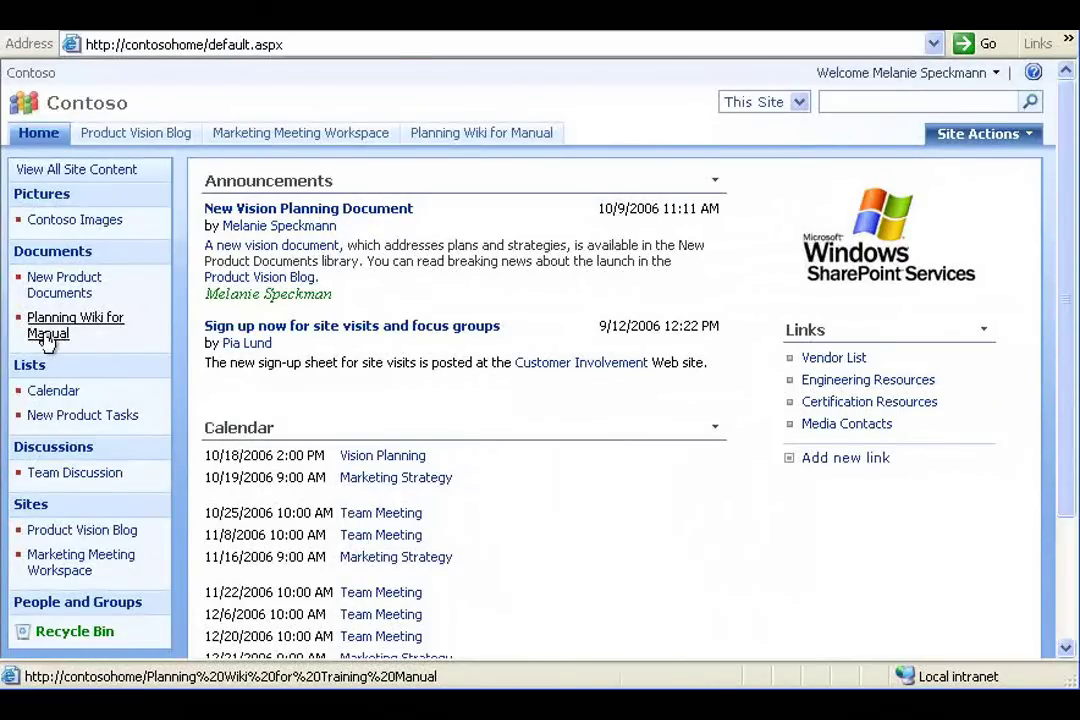
click(47, 341)
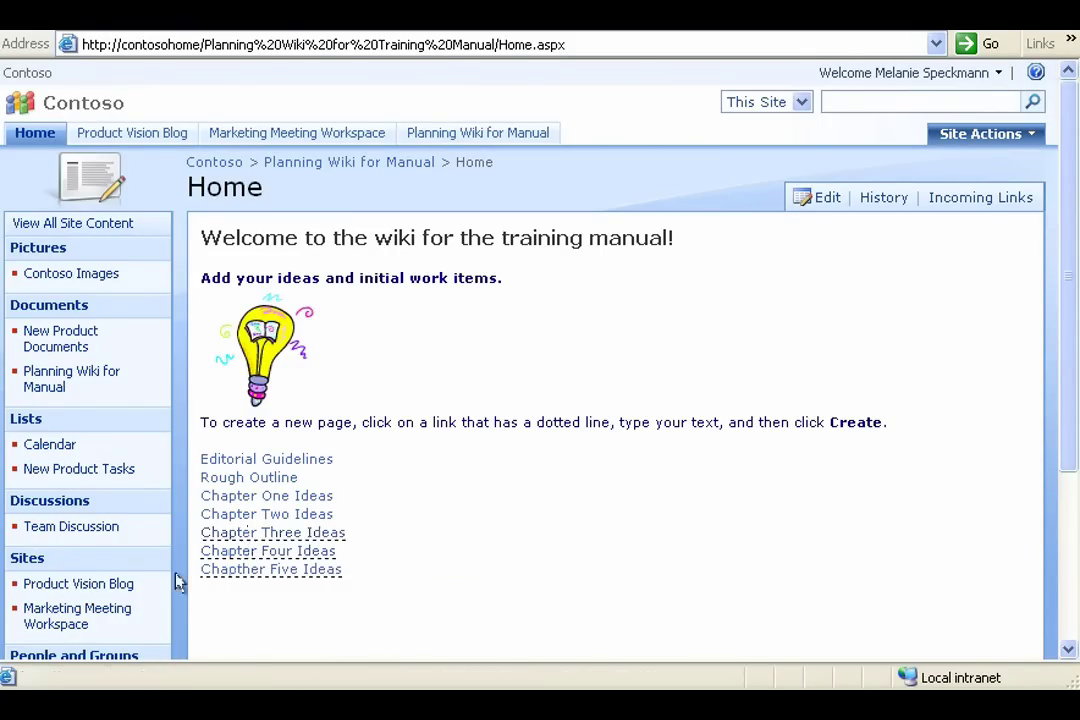
Open the Product Vision Blog from the Planning Wiki for Manual home page.
click(116, 583)
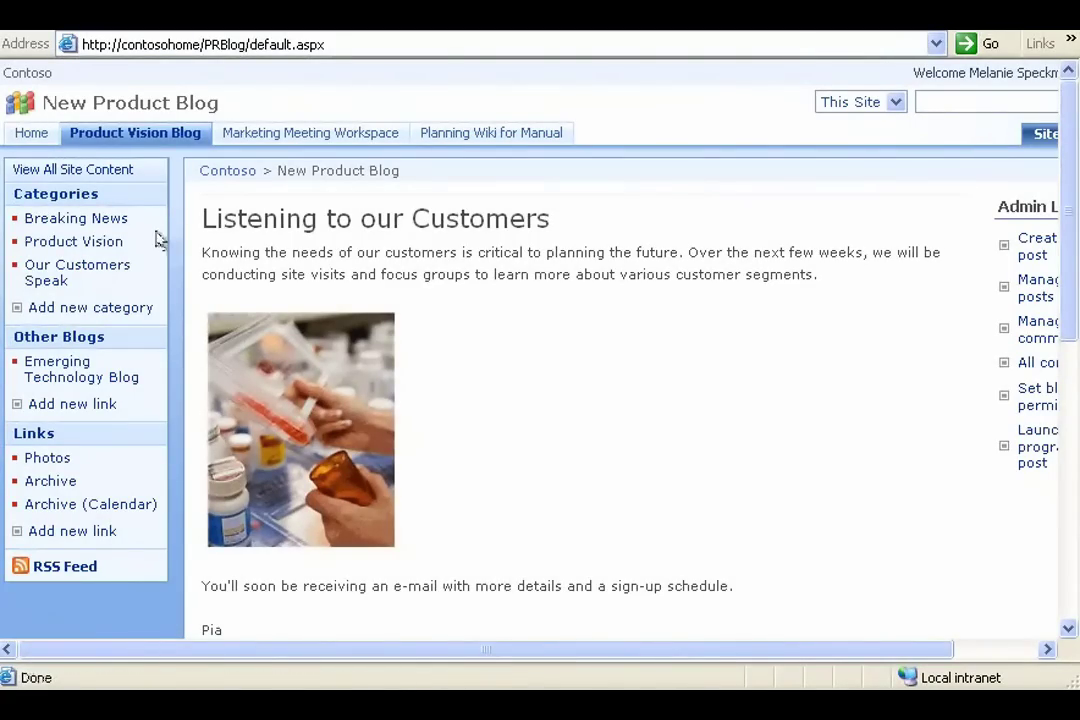
Read the Listening to our Customers post and its comment, then return Home to the site search box.
click(290, 224)
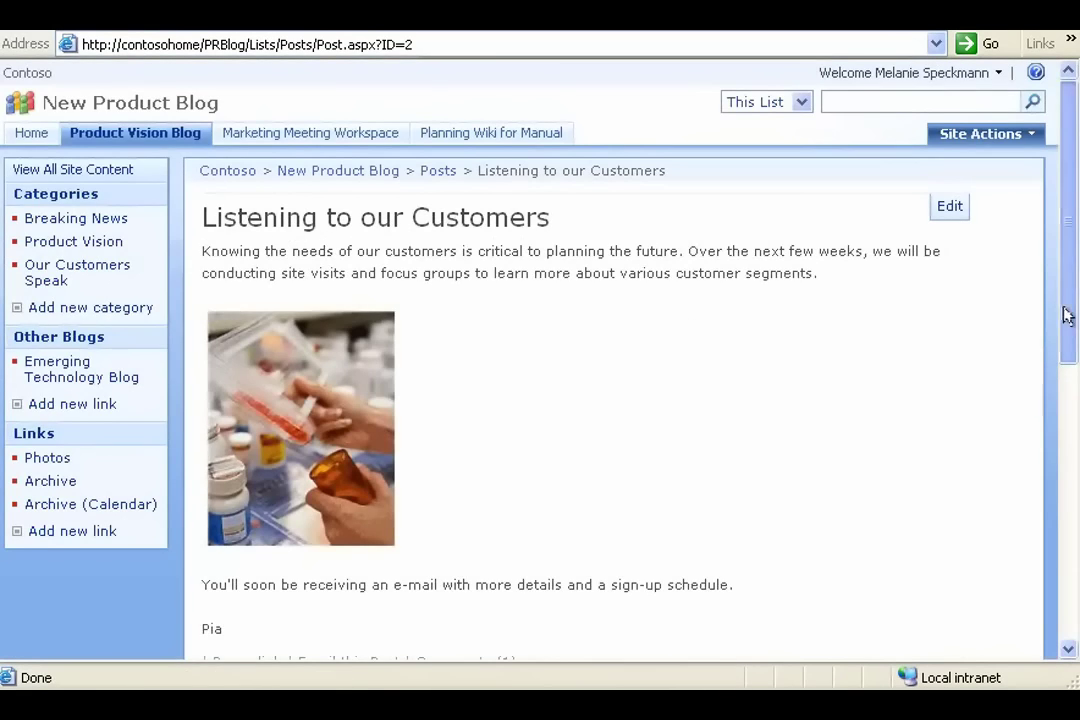
drag(1068, 313, 1066, 590)
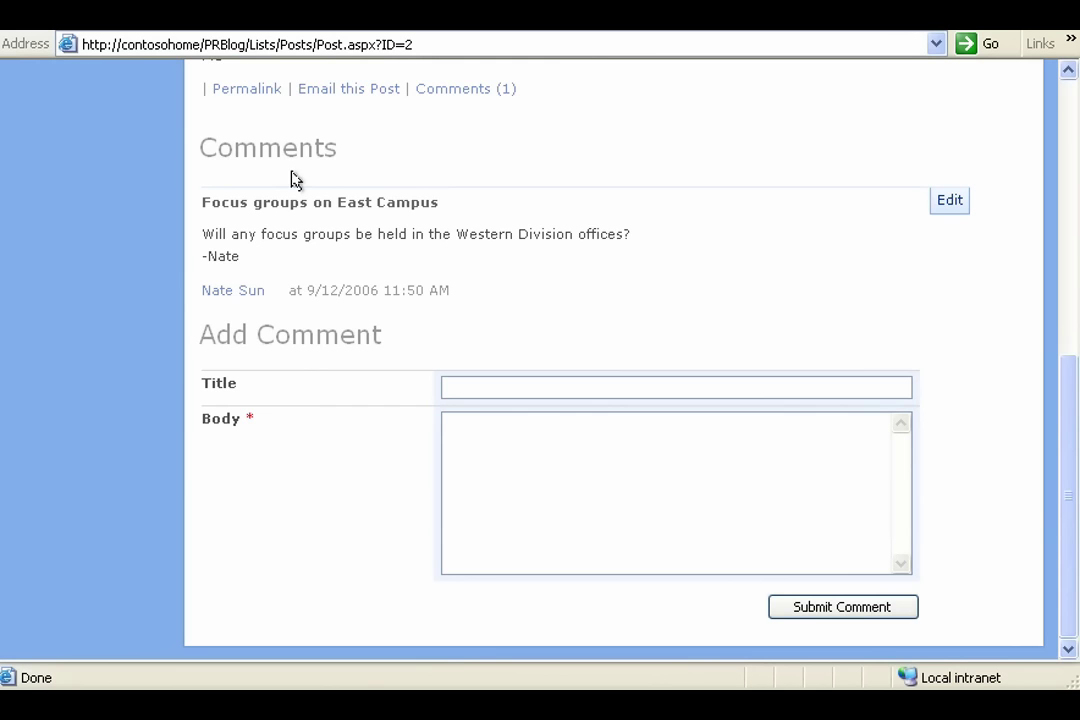
drag(1060, 480, 1051, 202)
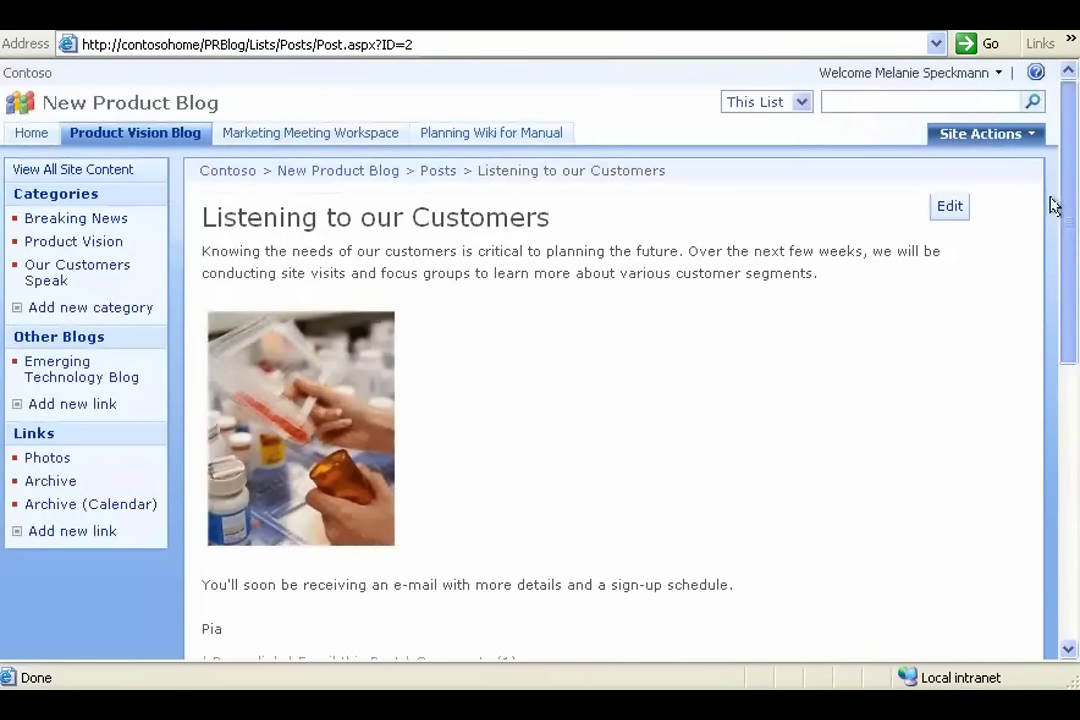
click(34, 137)
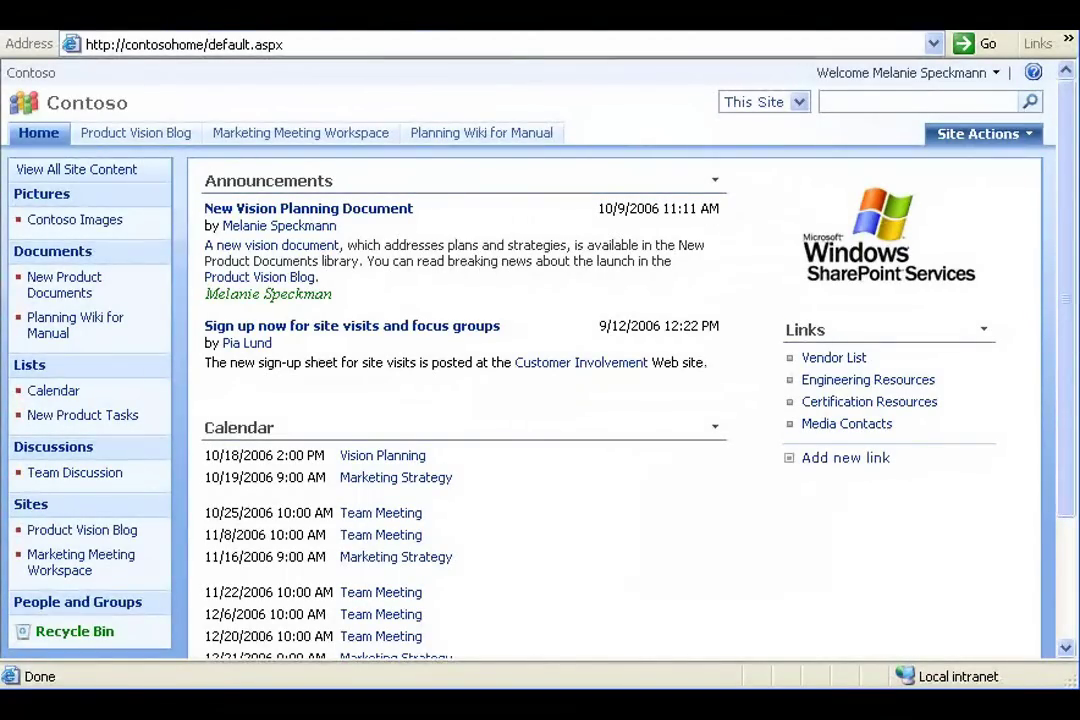
click(861, 104)
text(Fabrikam)
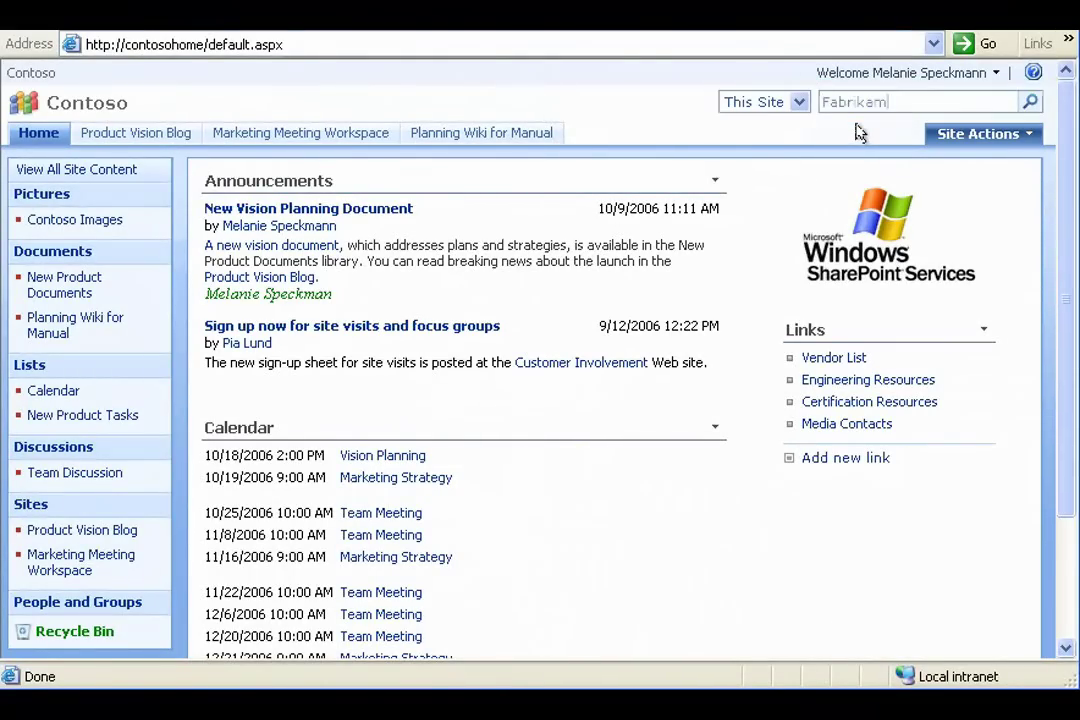
click(1028, 102)
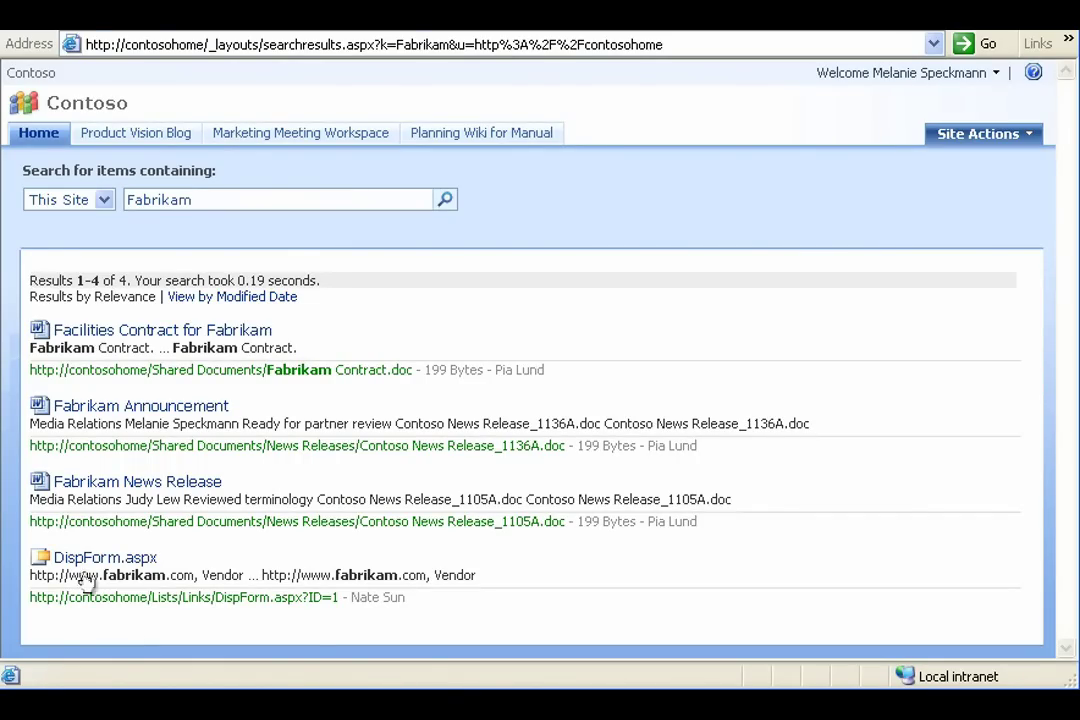
click(38, 134)
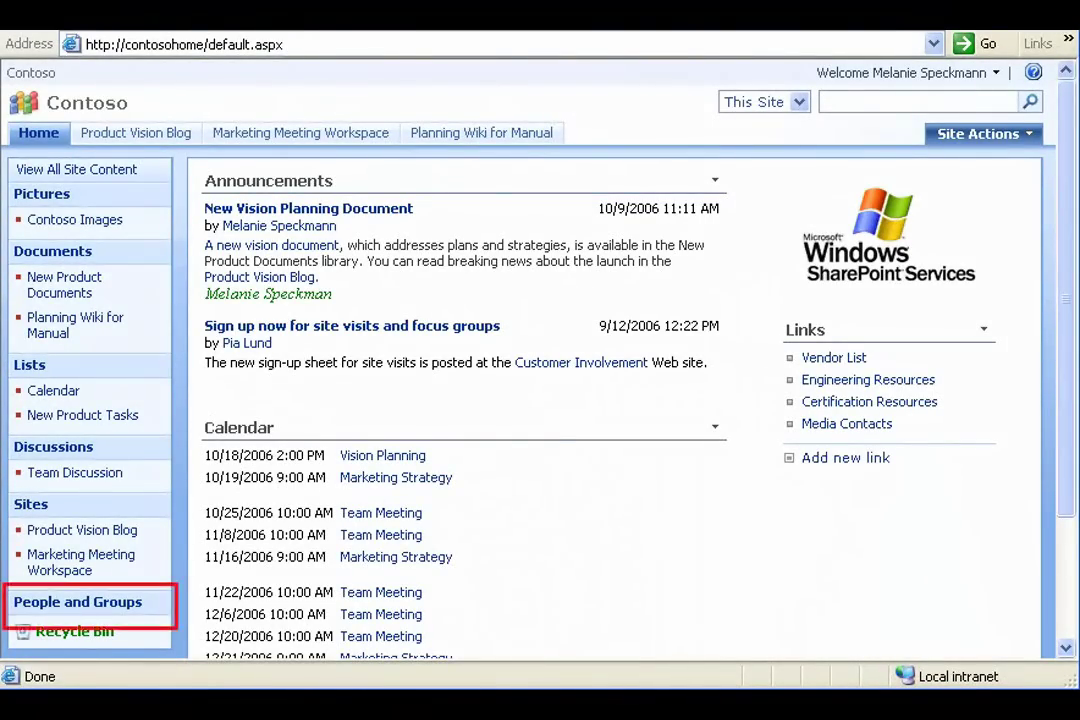
Open the Add Users page from People and Groups.
click(72, 605)
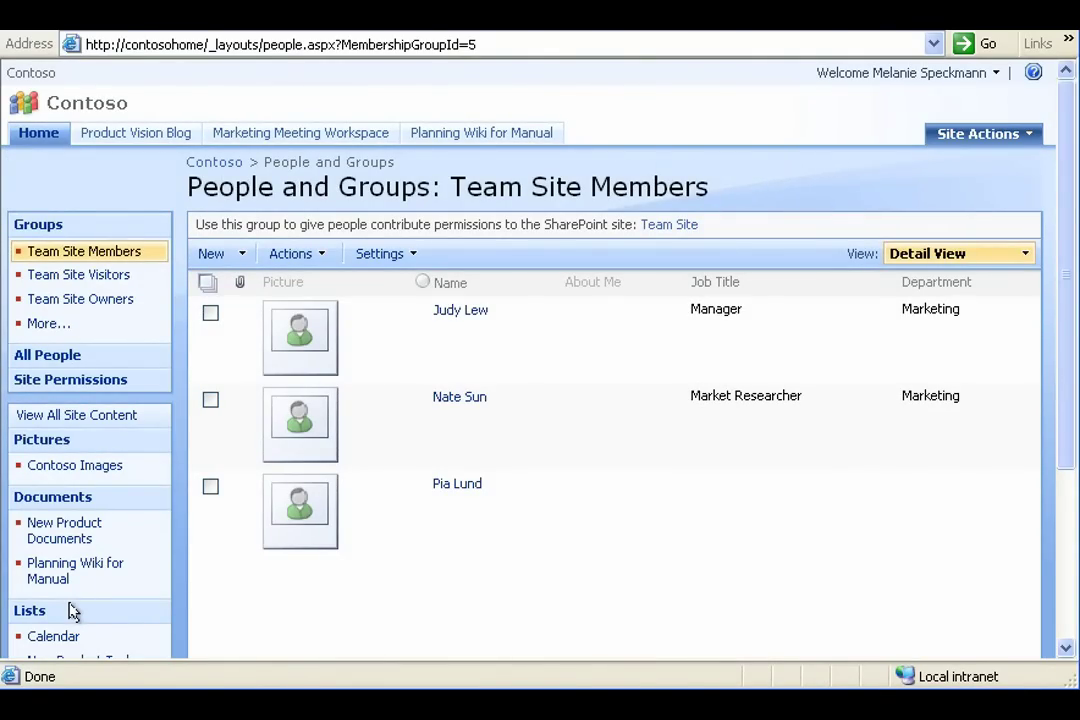
click(241, 253)
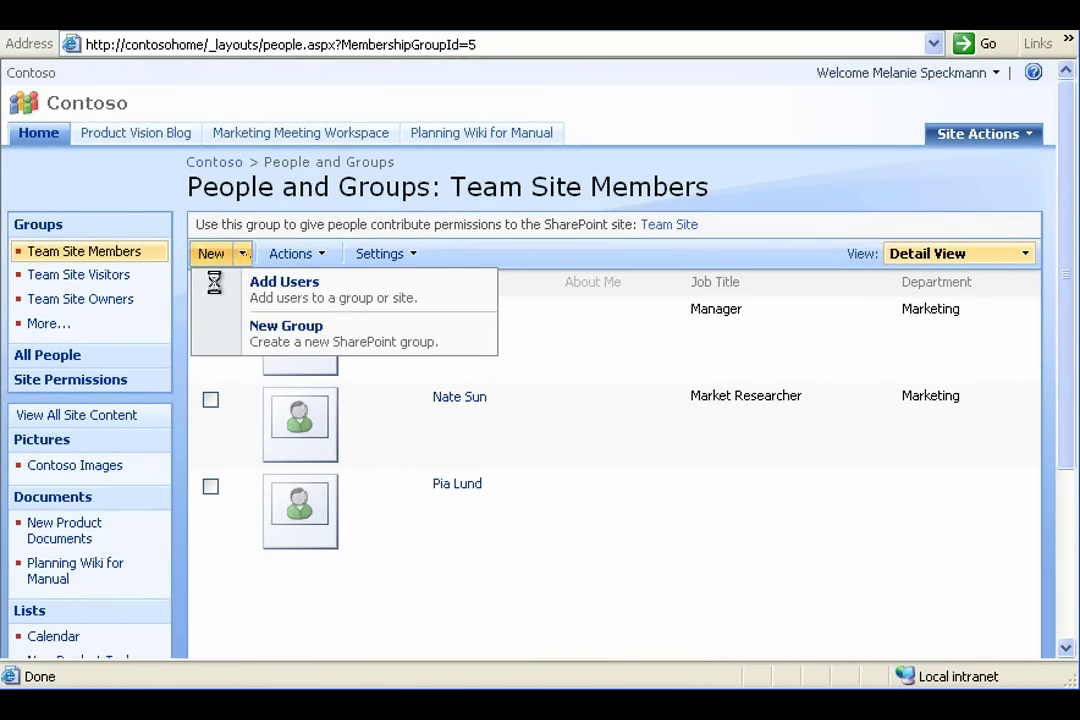
click(216, 294)
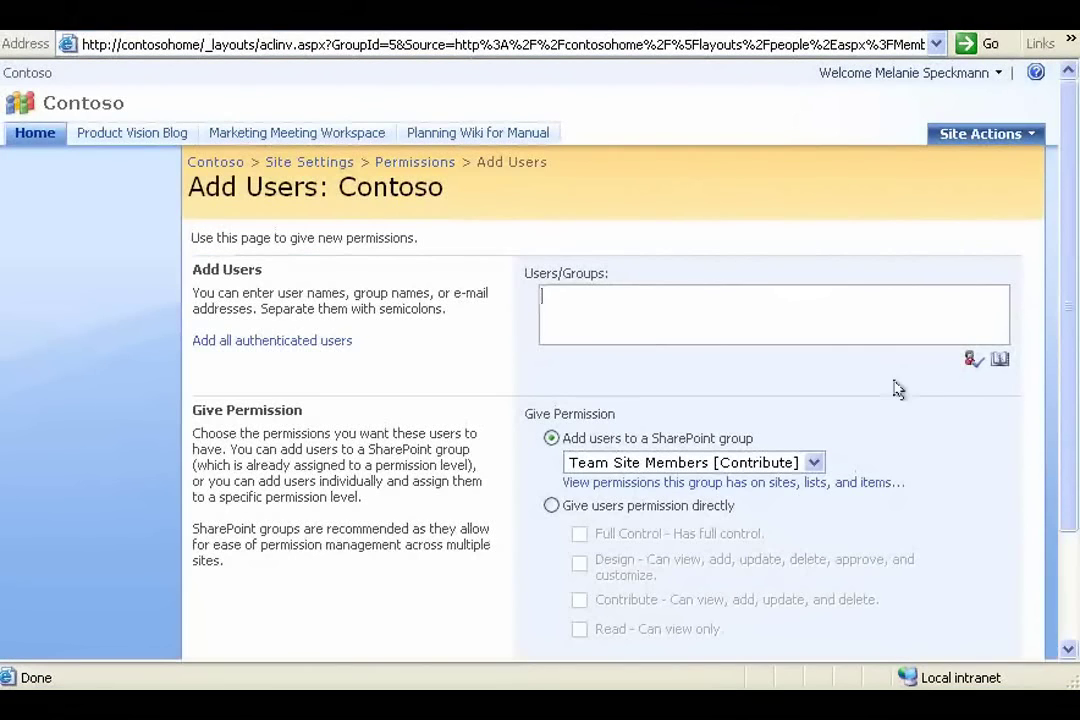
click(1000, 360)
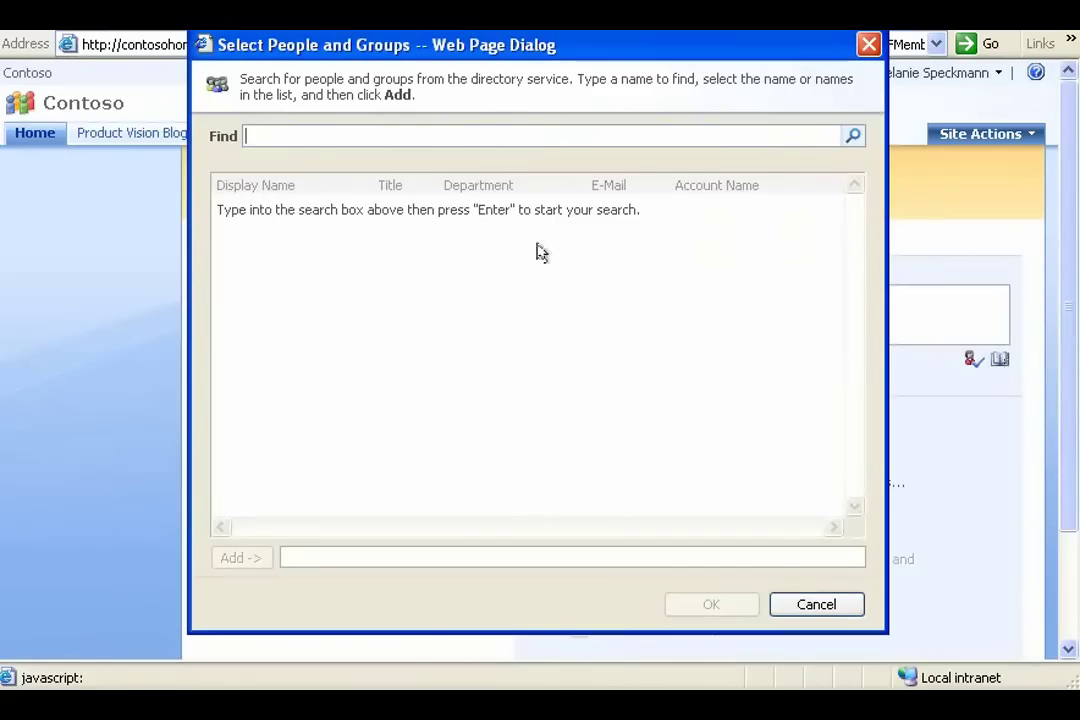
text(Bob Kelly)
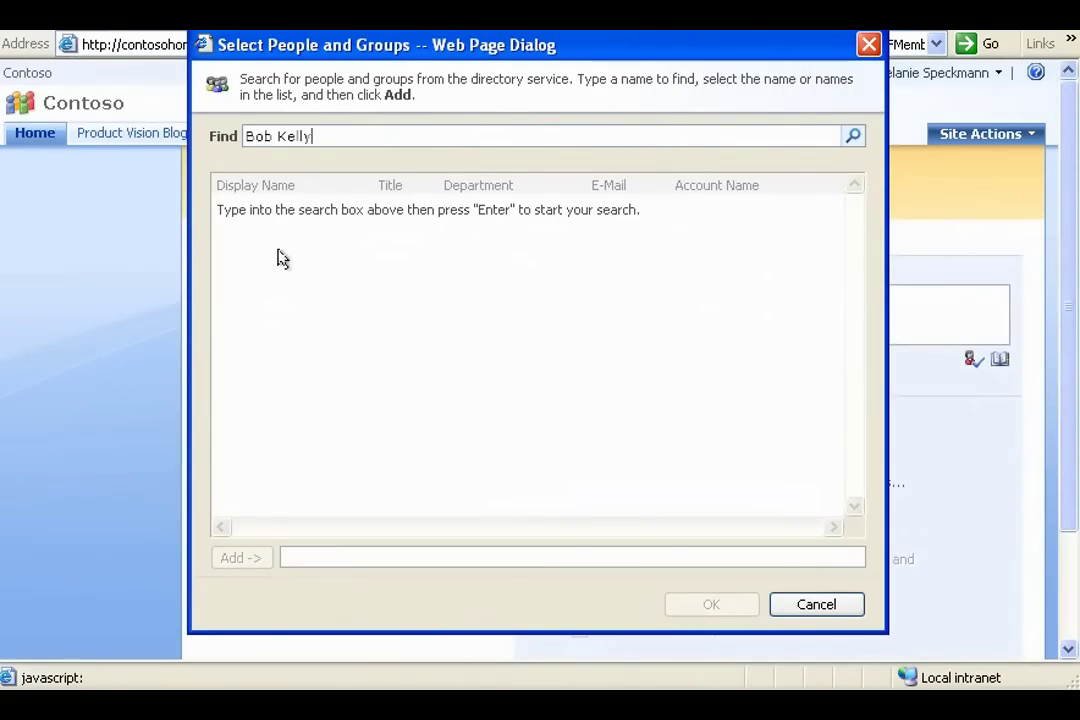
click(853, 137)
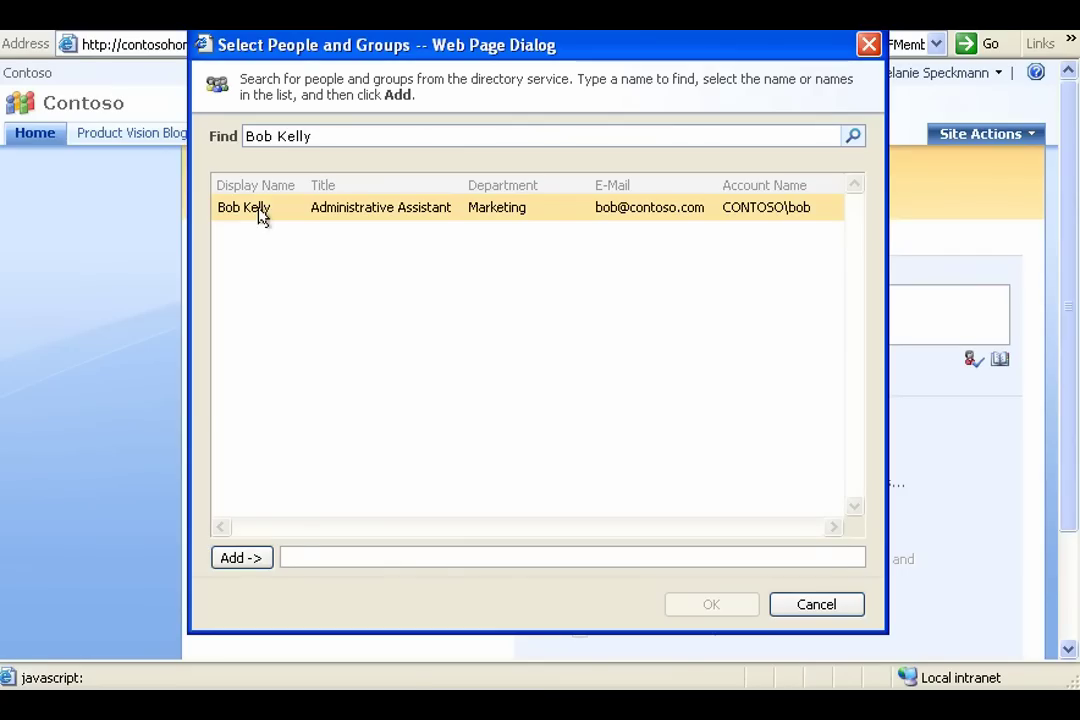
click(245, 560)
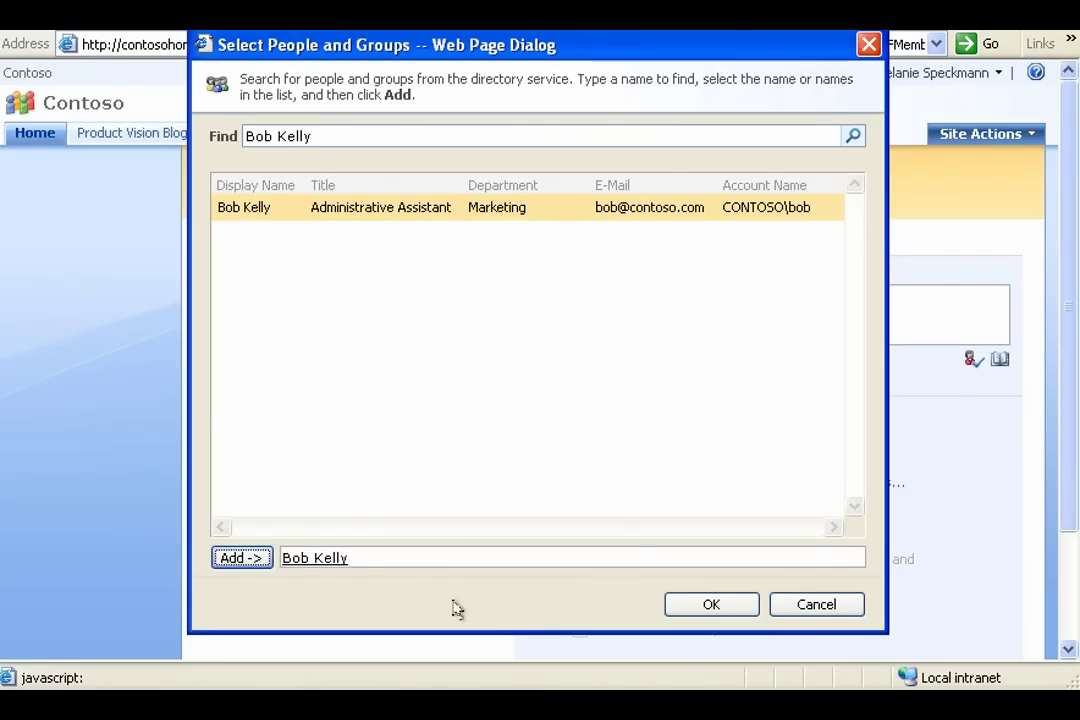
click(690, 607)
scroll(1070, 427, down, 3)
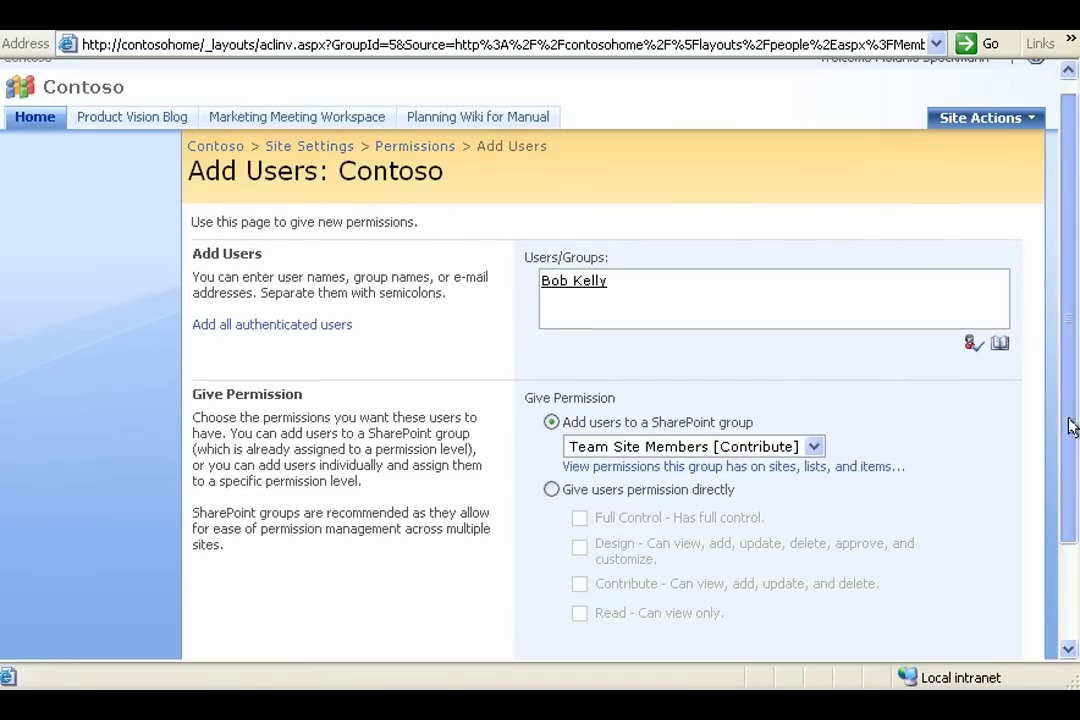
click(885, 578)
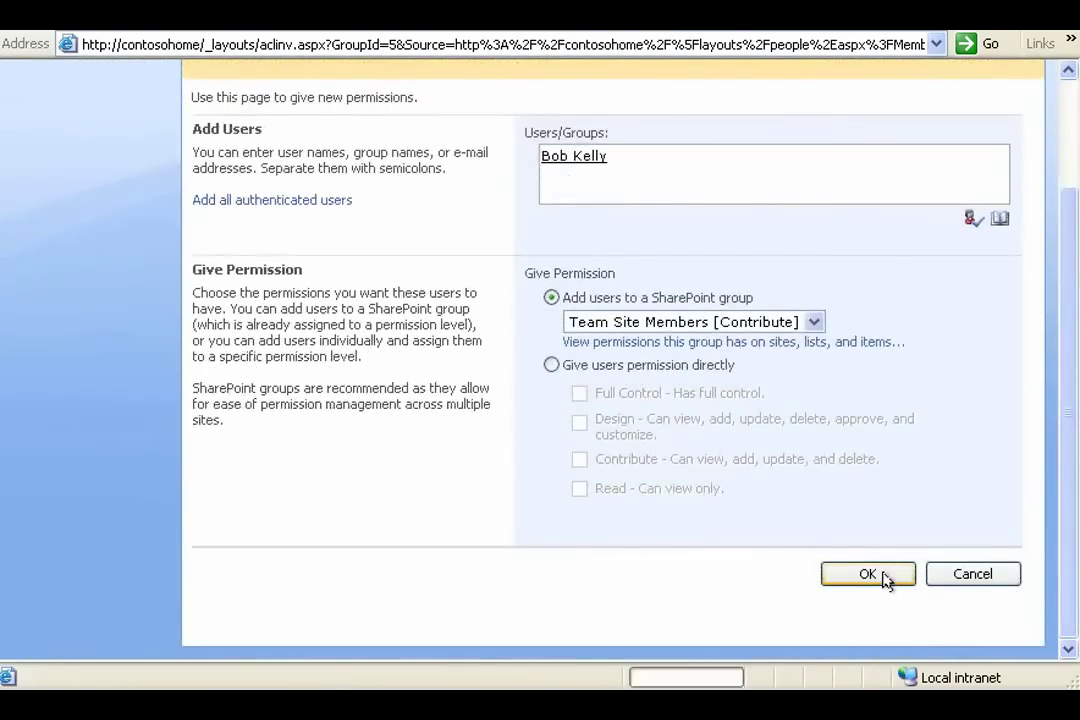